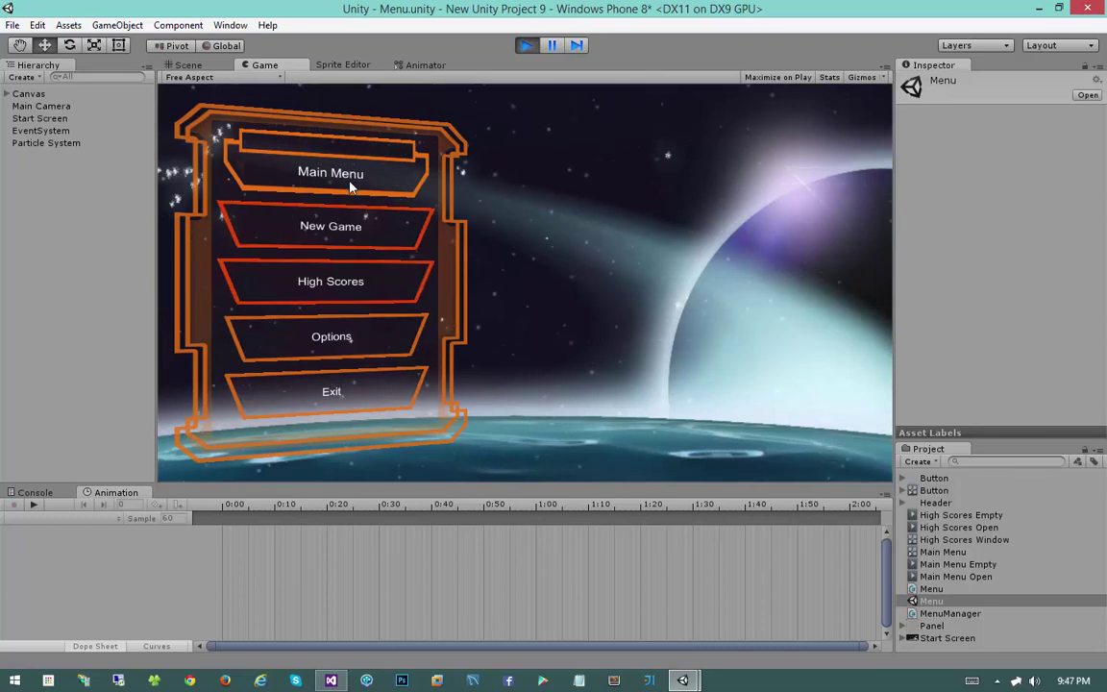
left_click(336, 290)
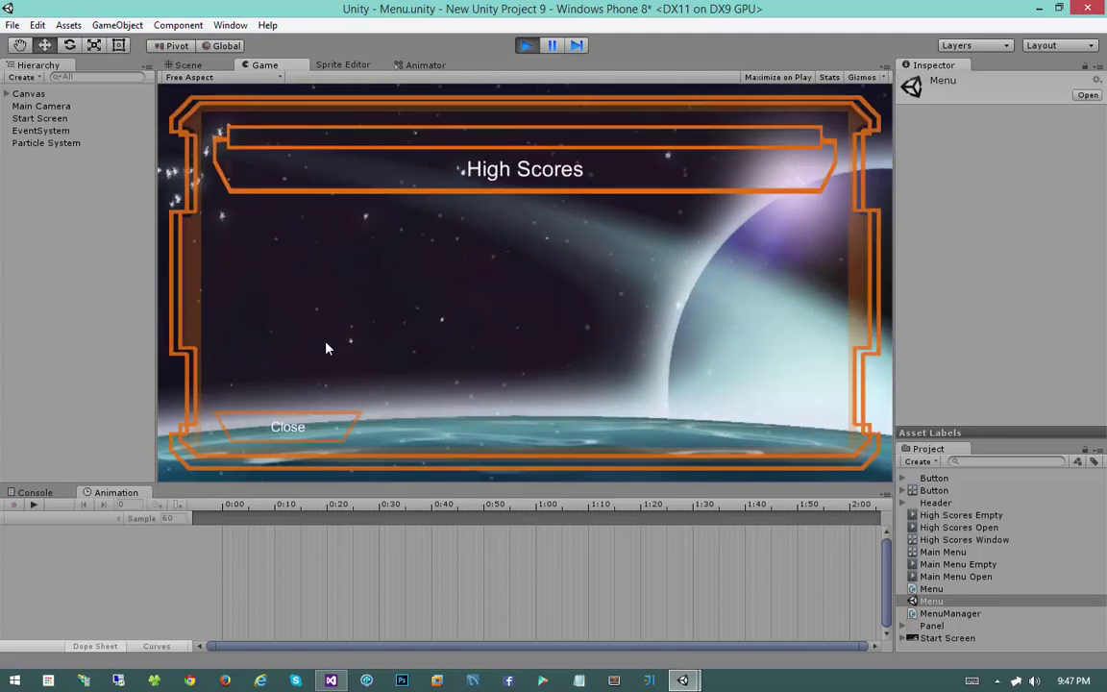
left_click(286, 429)
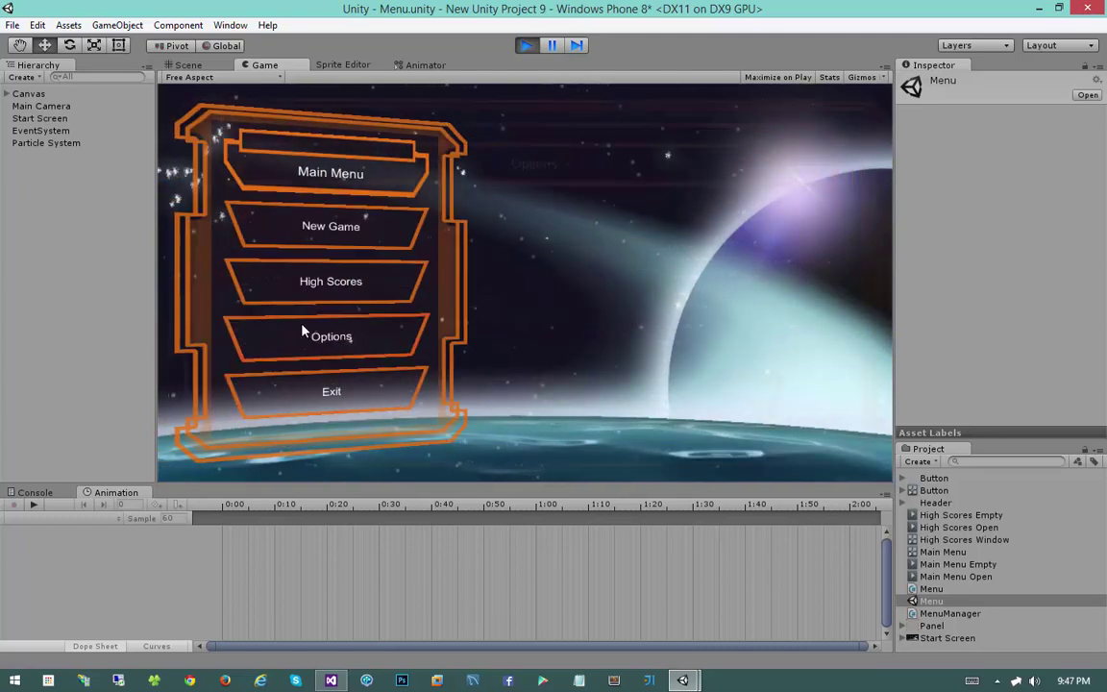
left_click(303, 333)
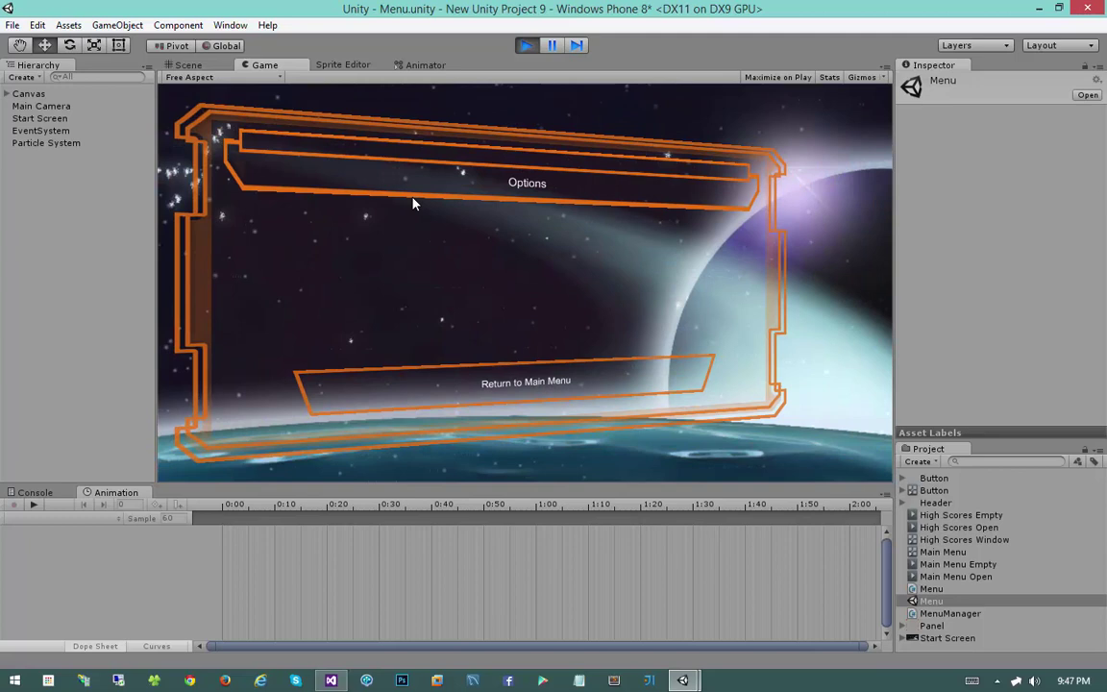
left_click(534, 384)
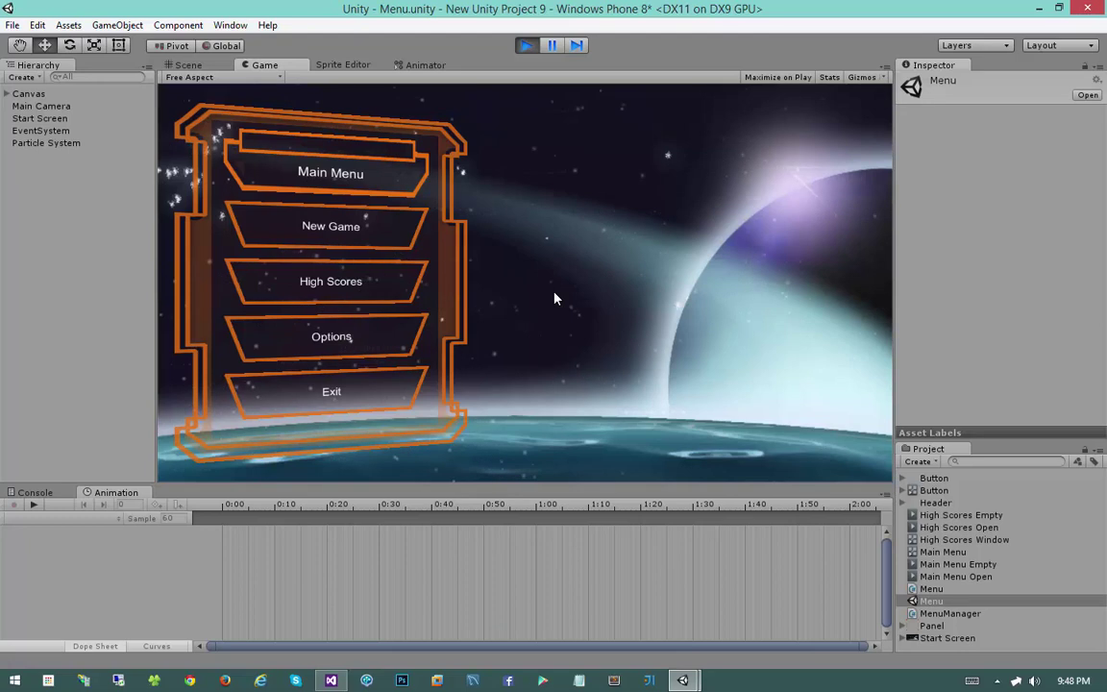
- Exit Play mode and zoom and pan the Scene view toward the menu panels
left_click(527, 46)
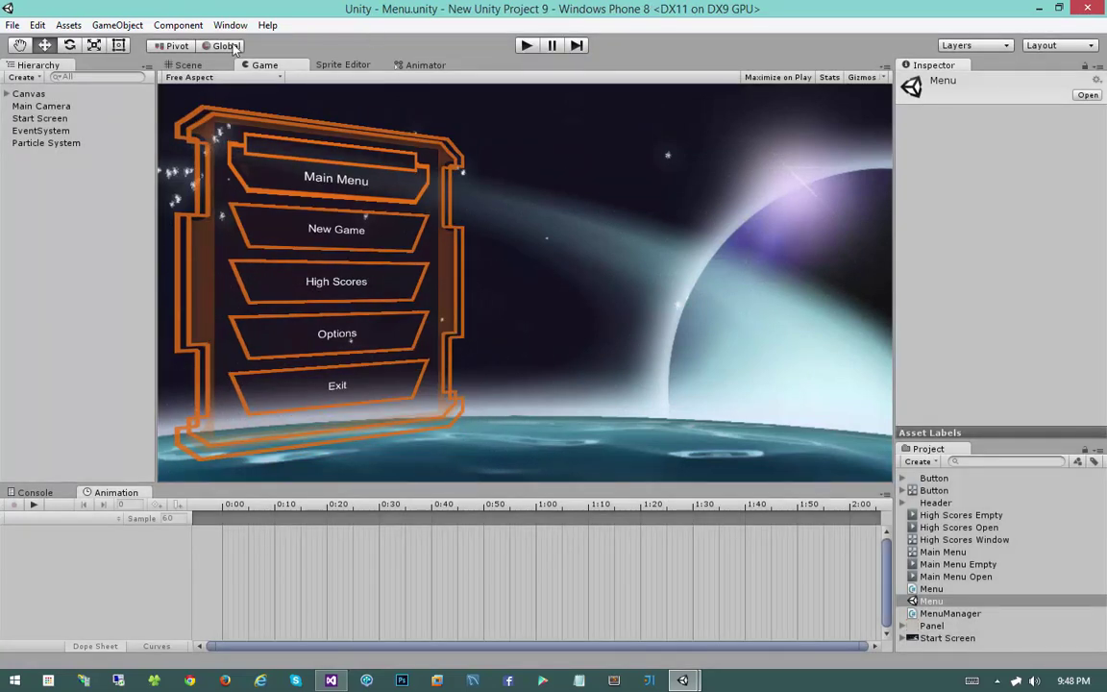
left_click(209, 65)
scroll(528, 321, "down", 5)
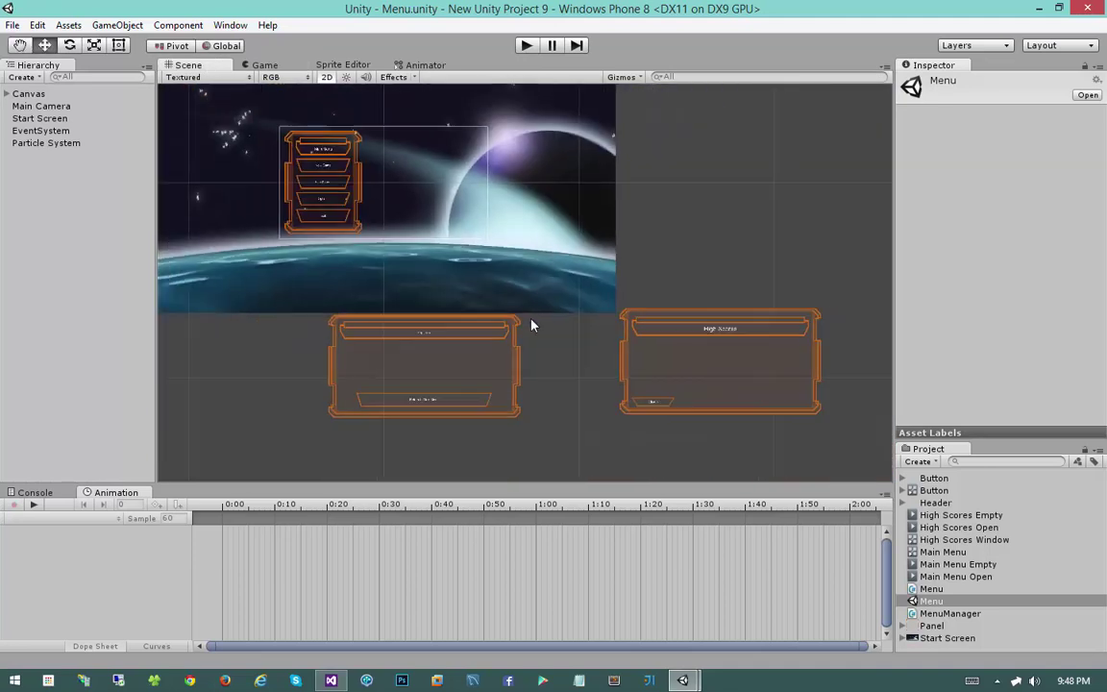
scroll(529, 321, "up", 2)
scroll(589, 337, "up", 3)
middle_click_drag(548, 267, 563, 328)
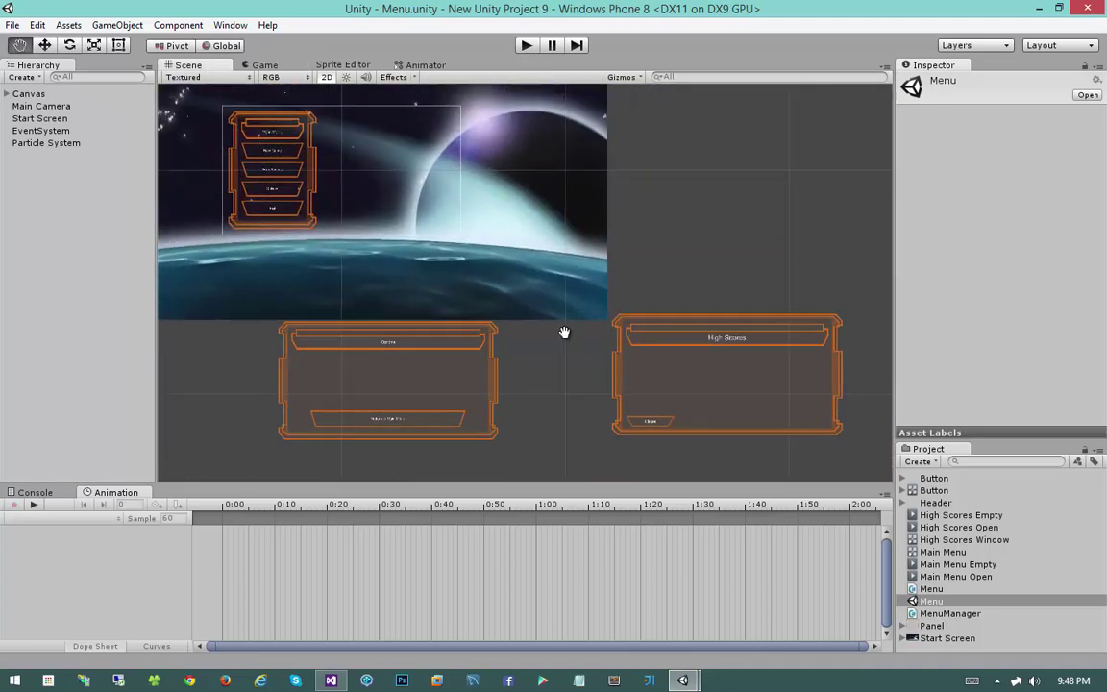
- Select the Main Menu, Options Menu and High Scores panels in turn, then pan up and right
left_click(269, 221)
left_click(428, 415)
left_click(714, 403)
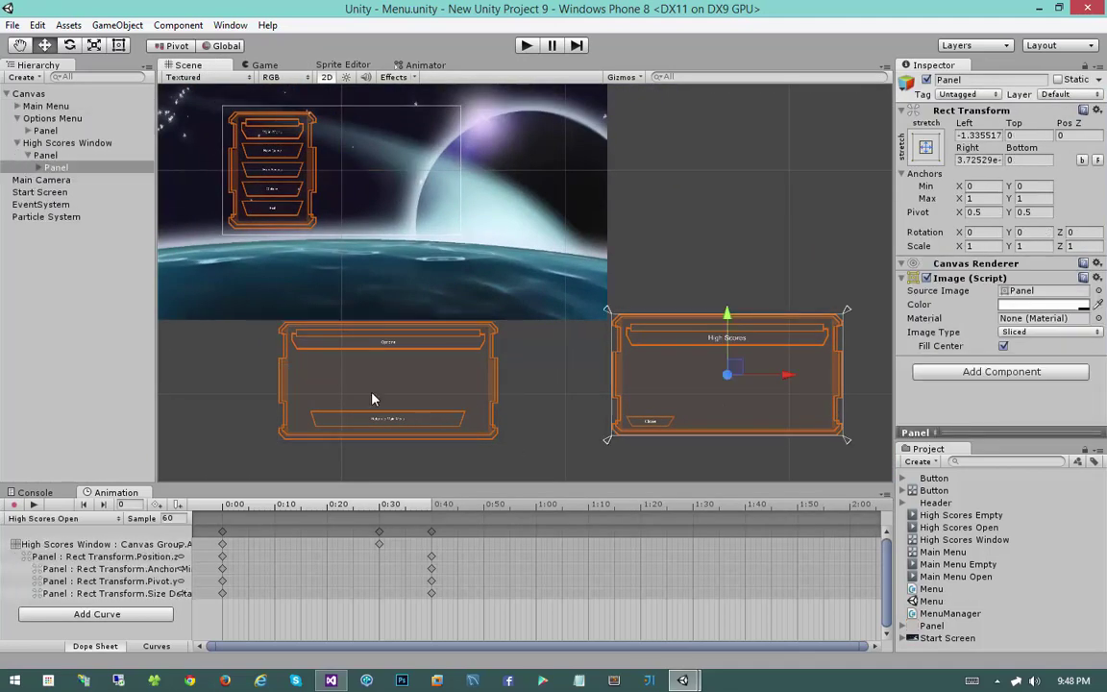
left_click(447, 363)
left_click(635, 368)
left_click(413, 370)
left_click(642, 371)
left_click(395, 371)
middle_click_drag(477, 321, 518, 358)
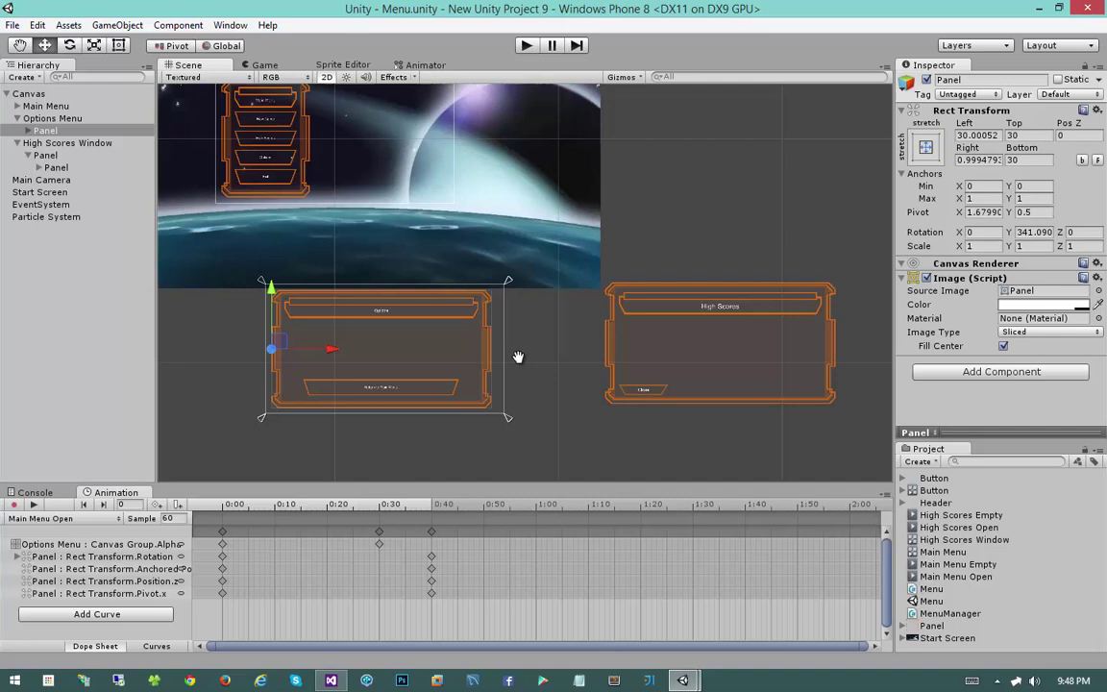
- Enter Play mode, go back to the Scene view and frame the High Scores Window with F
left_click(524, 45)
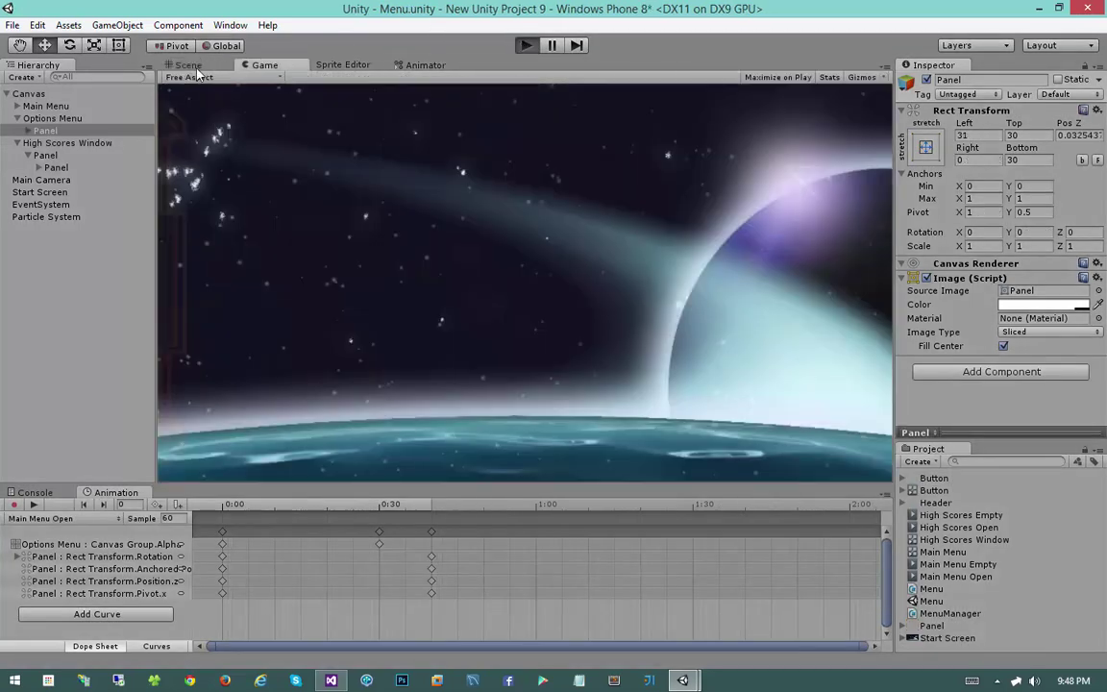
left_click(188, 64)
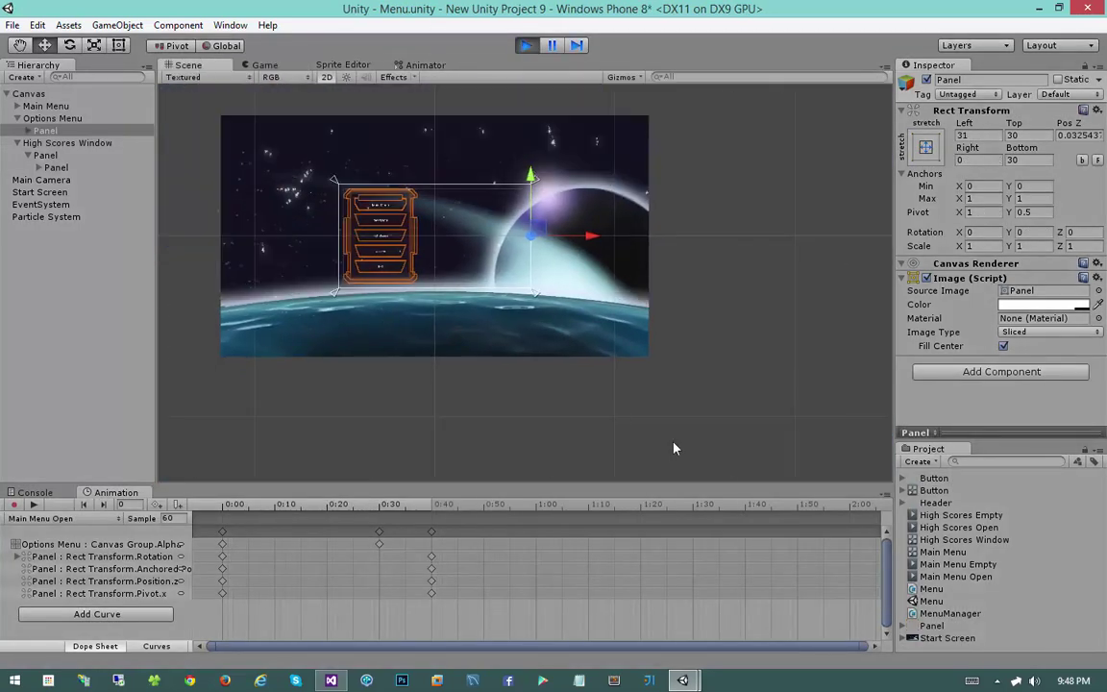
left_click(9, 142)
key("f")
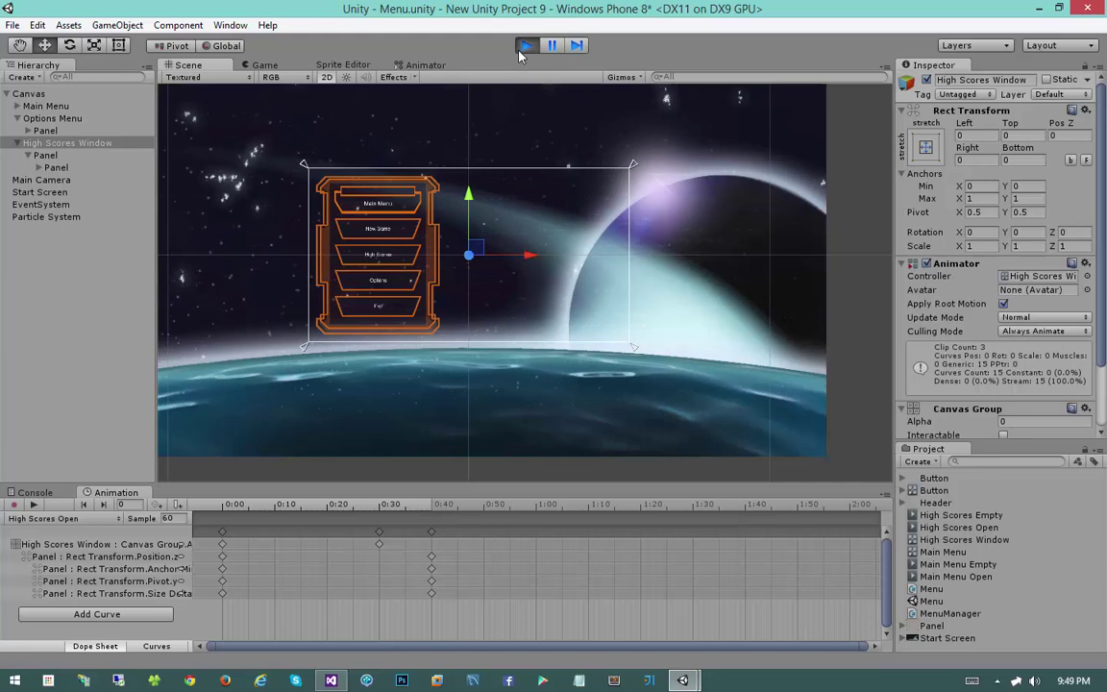
- Exit Play mode and pan the Scene view up to show the menu panels
left_click(525, 46)
scroll(531, 293, "down", 5)
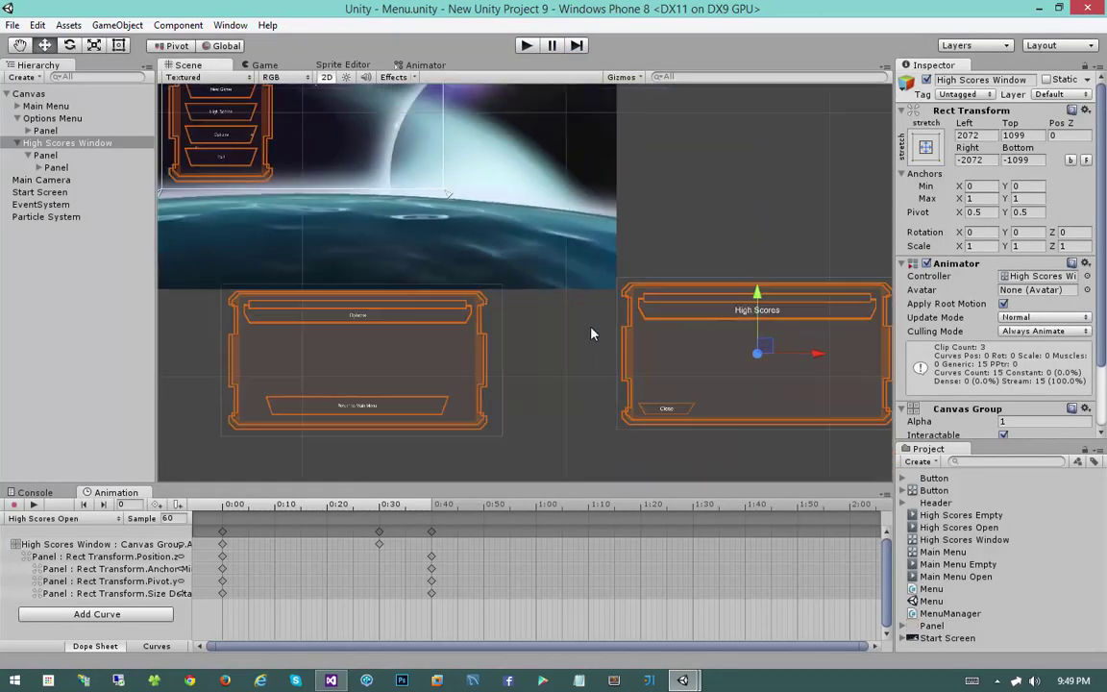
left_click(646, 213)
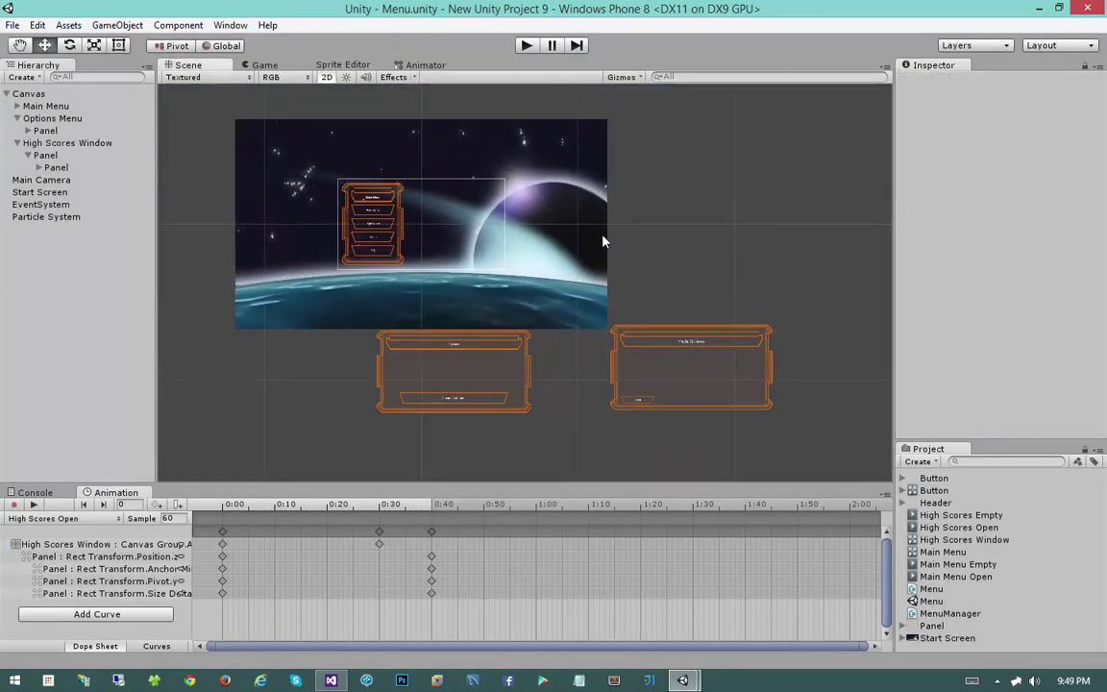
scroll(598, 288, "up", 2)
middle_click_drag(560, 370, 568, 294)
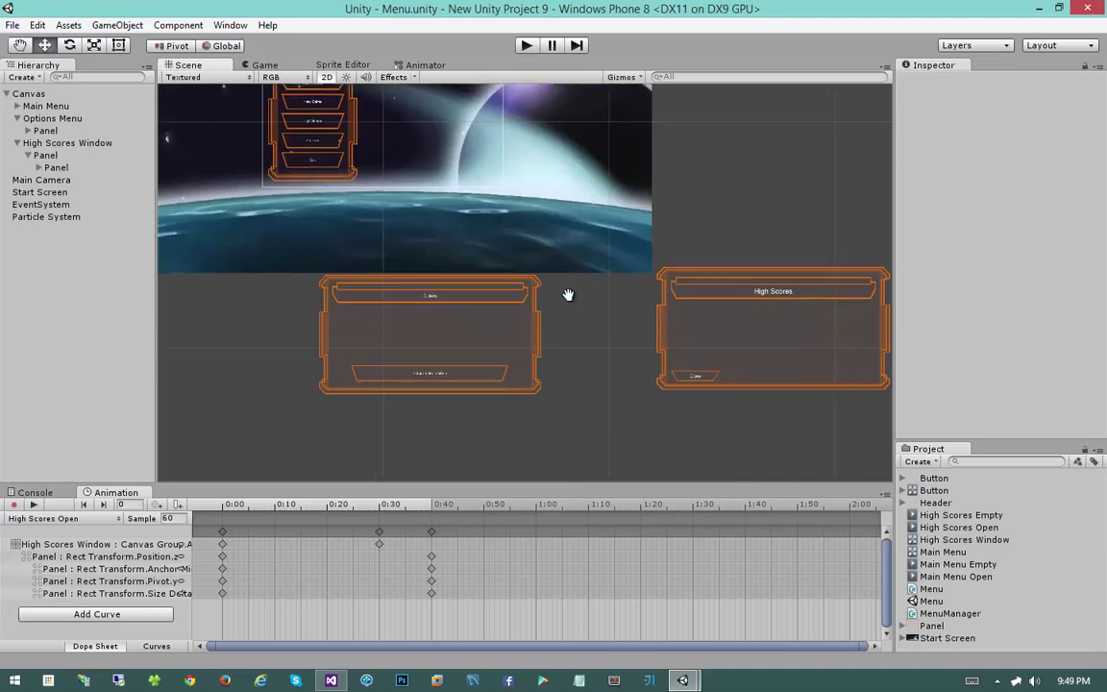
- Check the Options and High Scores panels, then show the Menu script in a widened Inspector
left_click(511, 321)
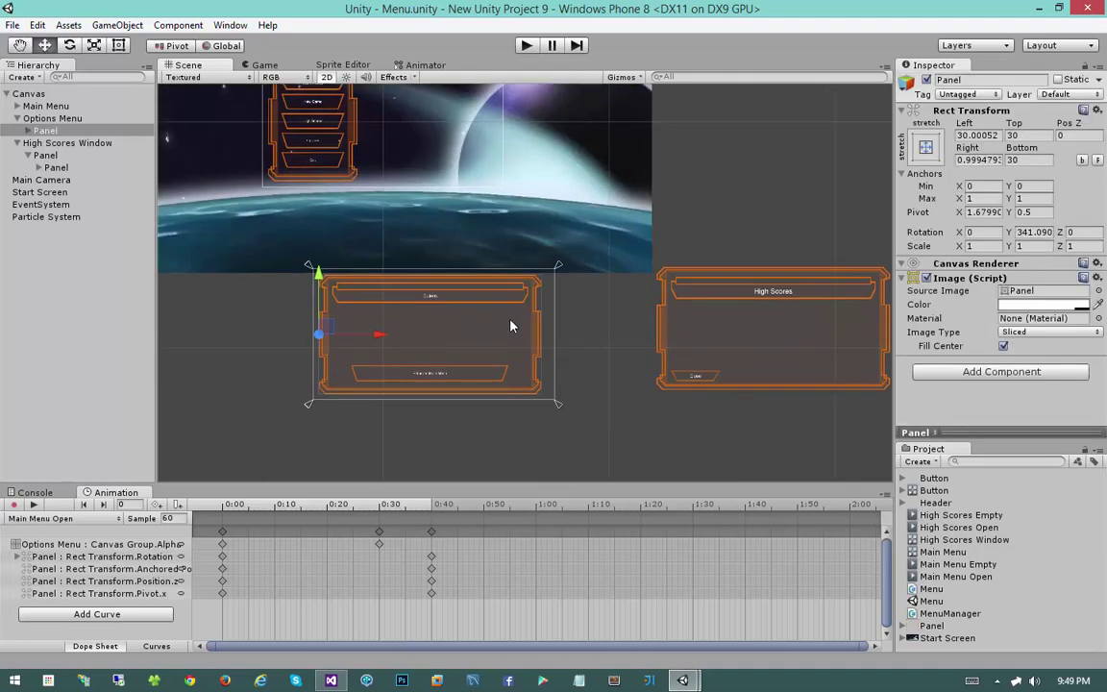
left_click(691, 319)
left_click(509, 324)
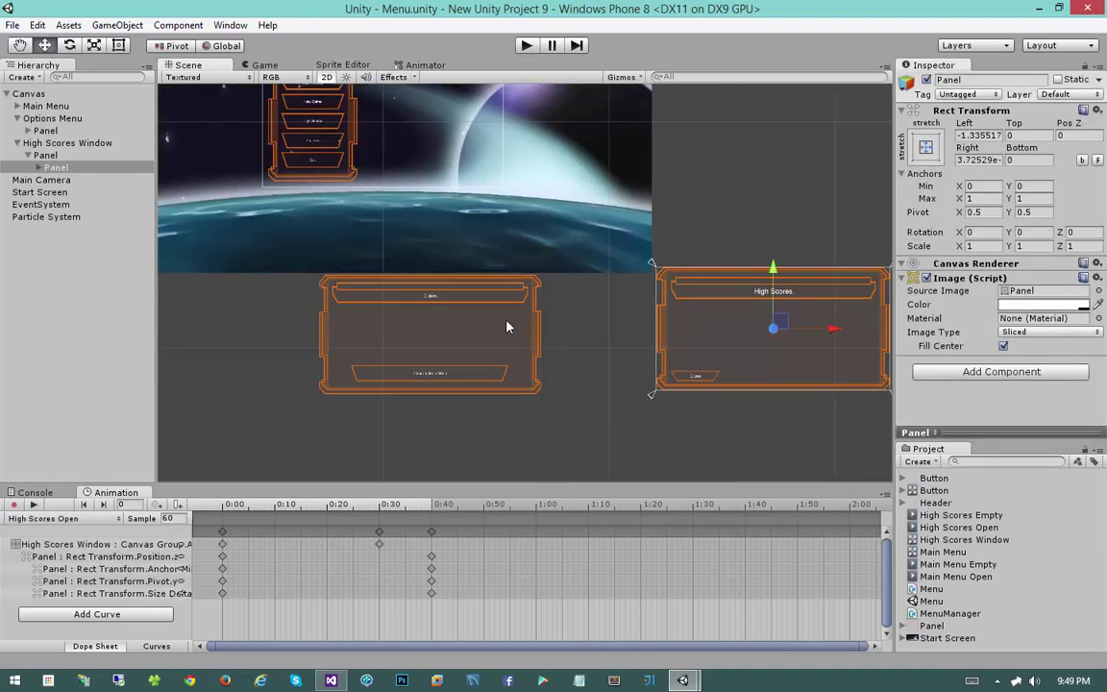
left_click(784, 326)
left_click(625, 380)
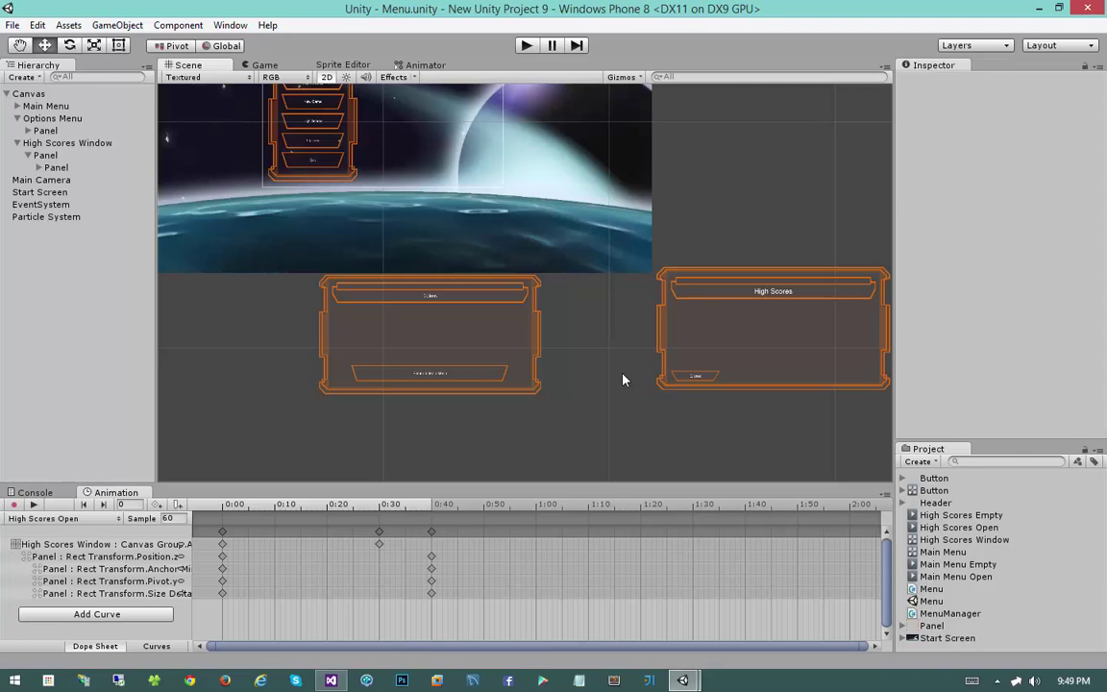
left_click_drag(892, 247, 493, 240)
left_click(818, 588)
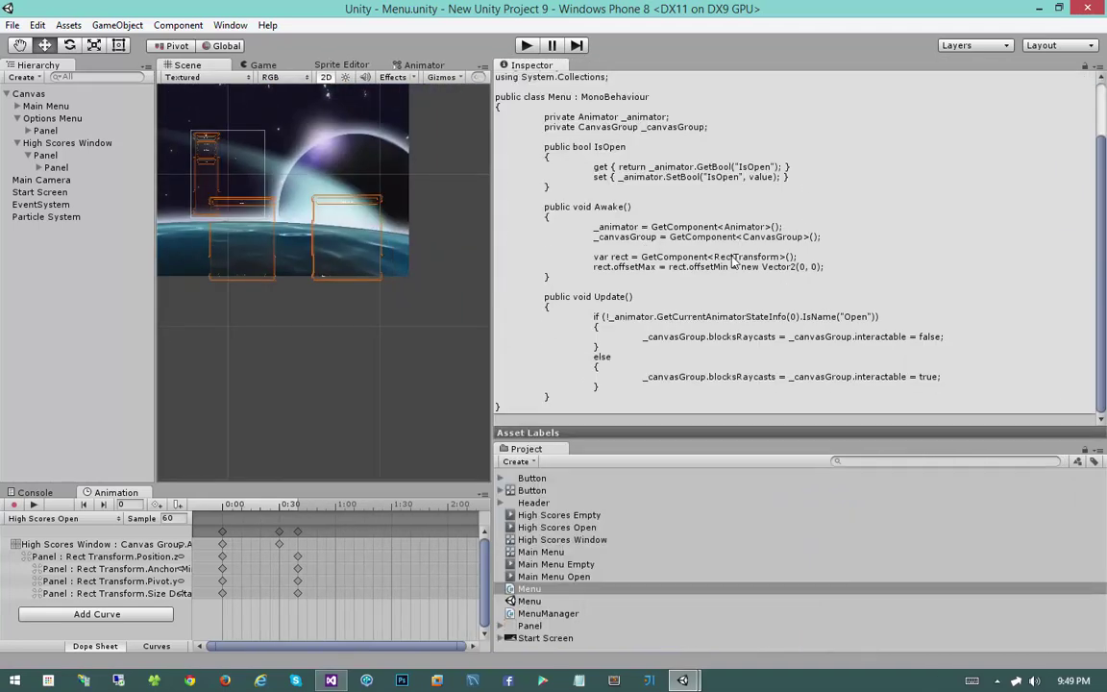
- Show the MenuManager script's code, then restore the wide Scene view and zoom in
key("Down")
key("Down")
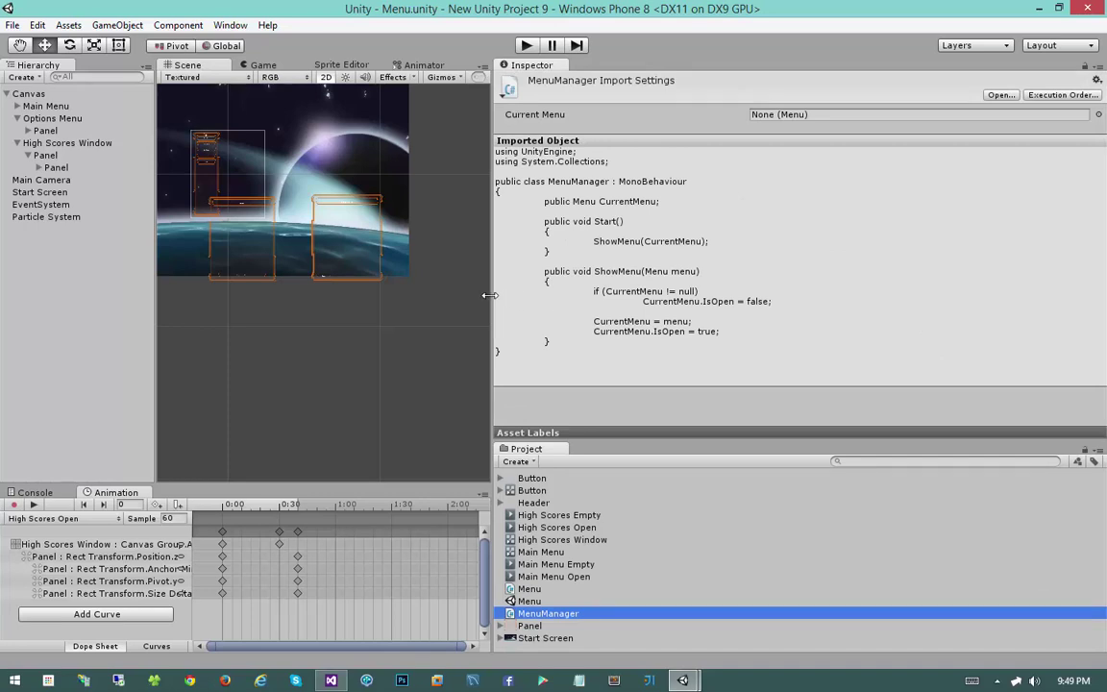
left_click_drag(493, 327, 930, 330)
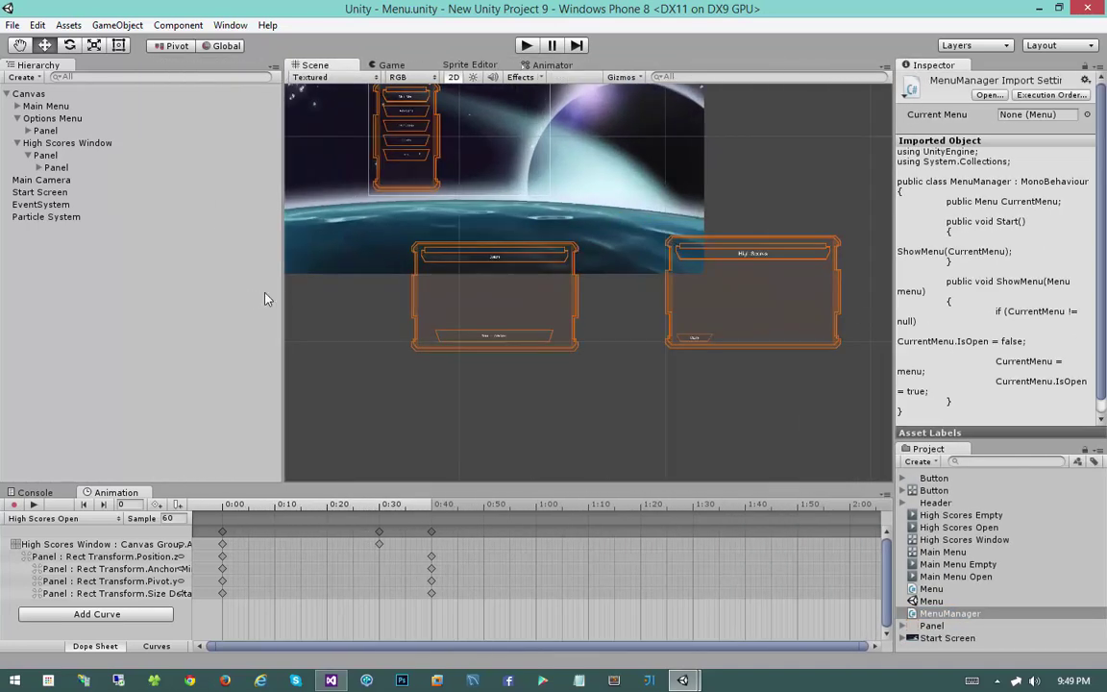
left_click_drag(282, 298, 77, 286)
scroll(250, 424, "up", 3)
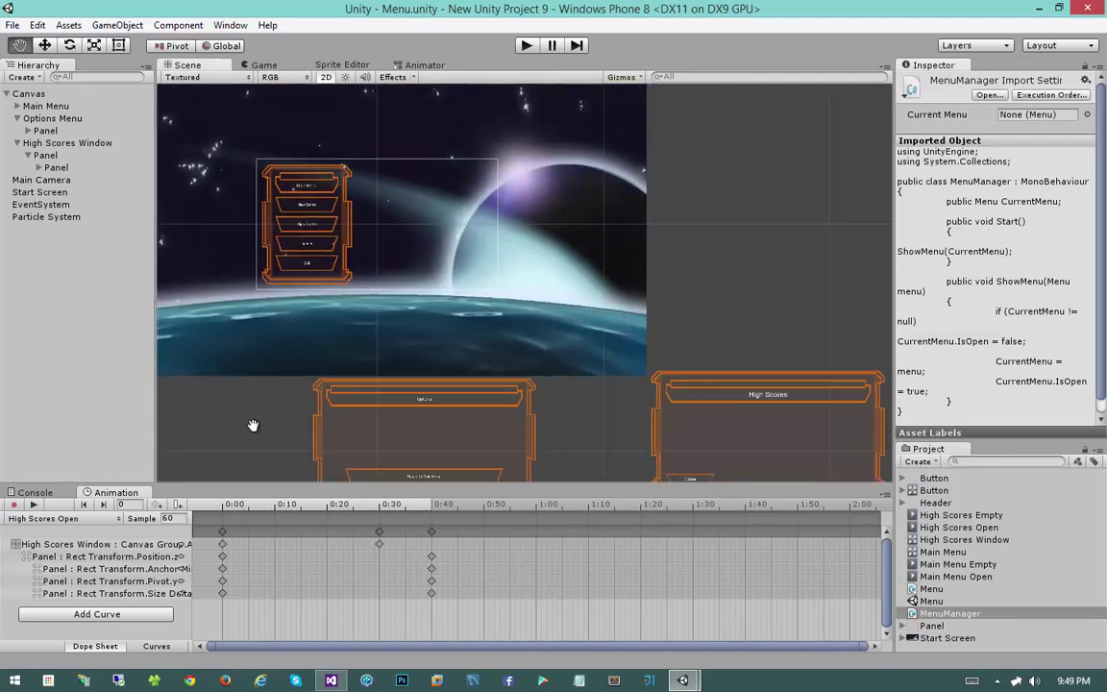
left_click(729, 296)
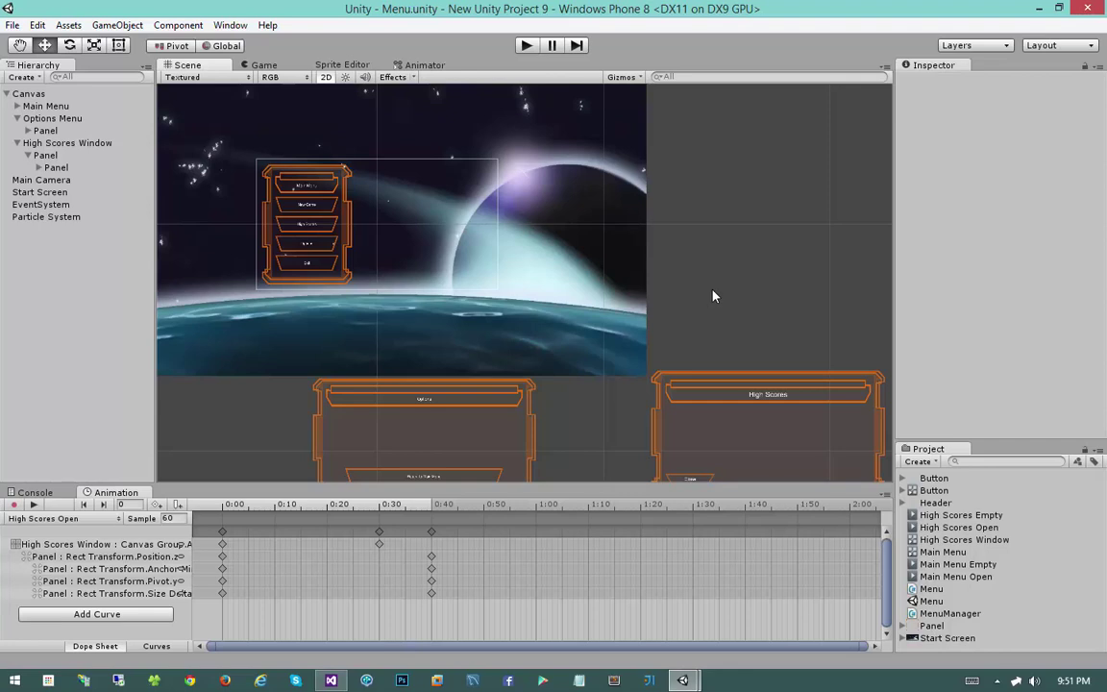
scroll(714, 297, "down", 1)
middle_click_drag(714, 297, 700, 235)
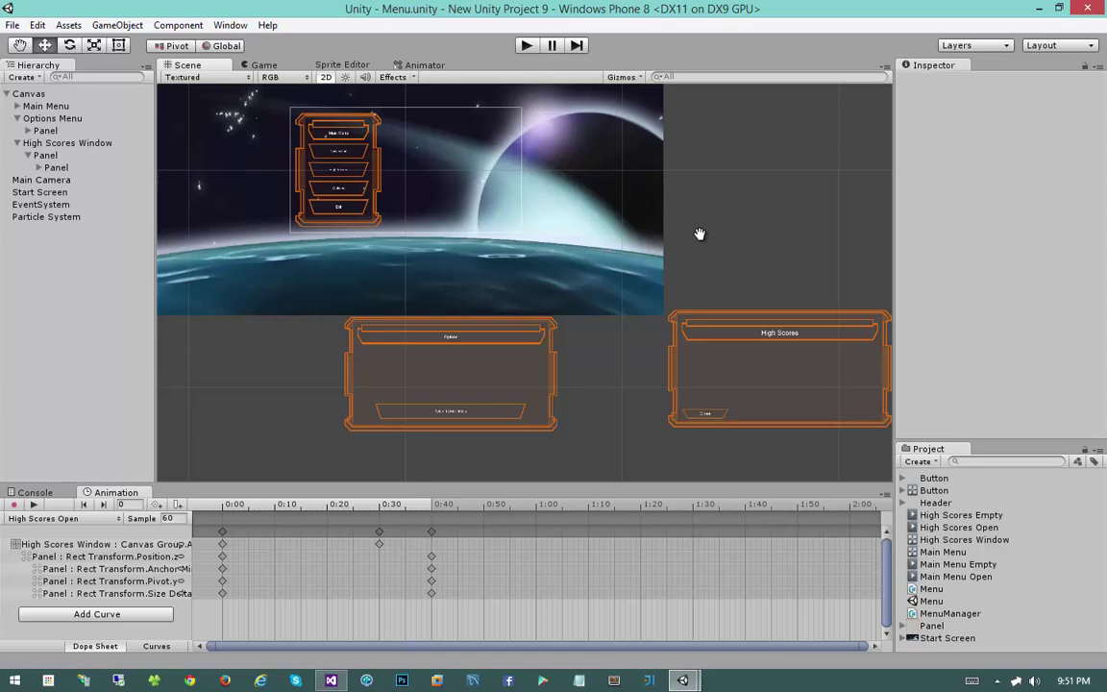
- Switch to the MemoryGame Game.unity window and reveal the green Win and red Lose screens beside the board
mouse_move(683, 680)
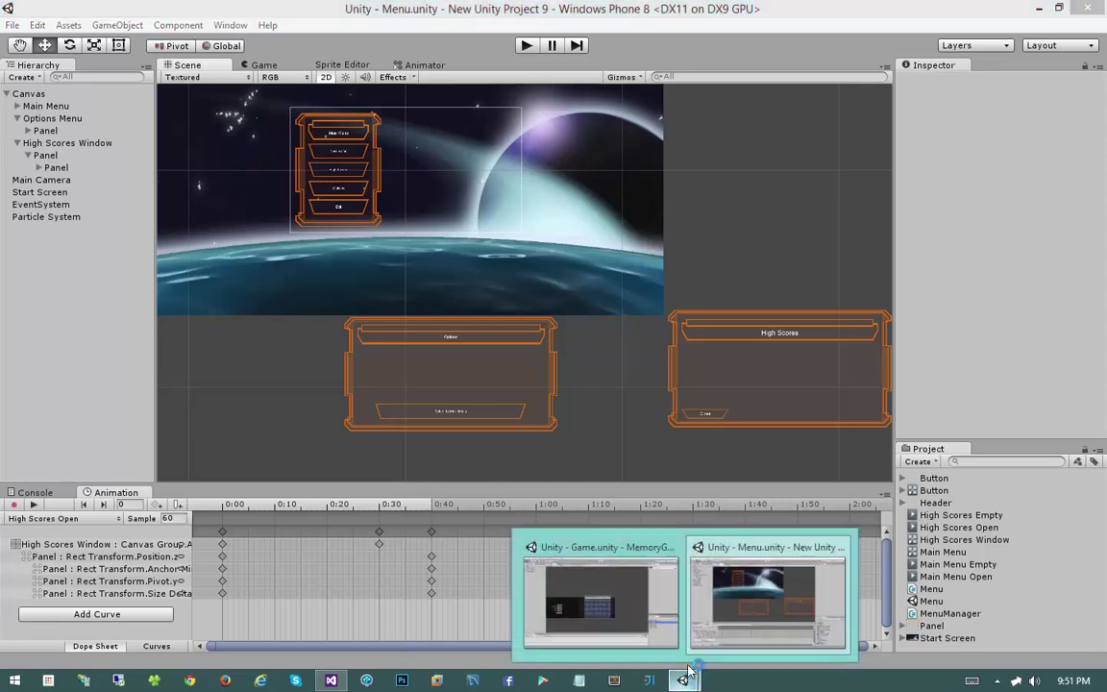
left_click(600, 600)
scroll(658, 251, "down", 2)
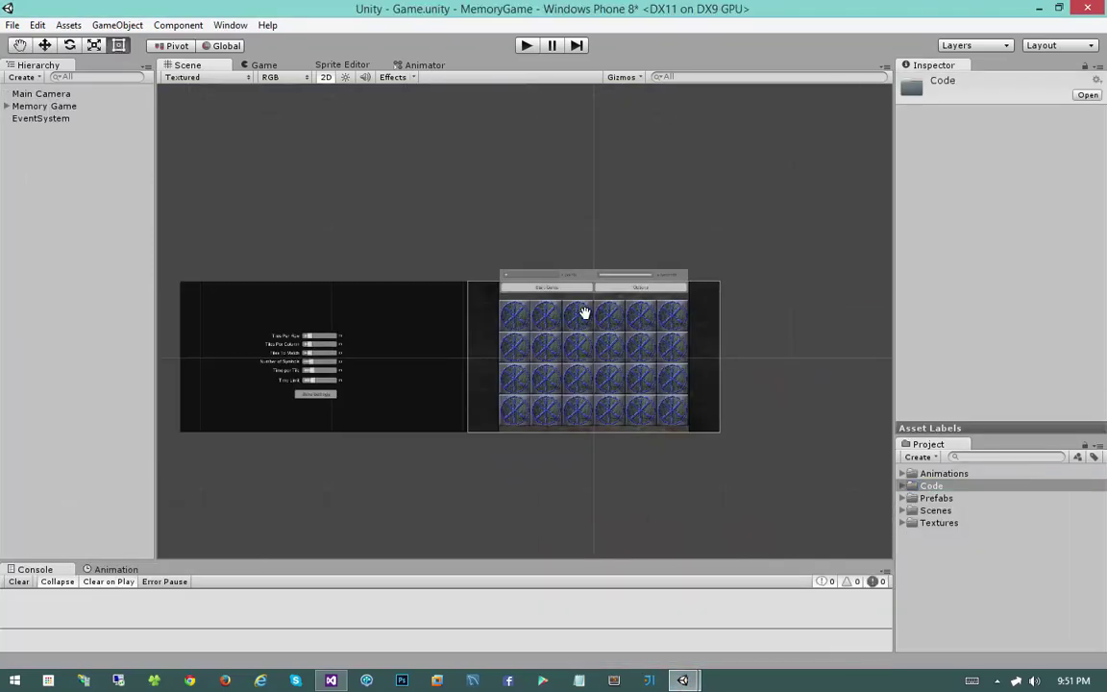
scroll(711, 385, "down", 4)
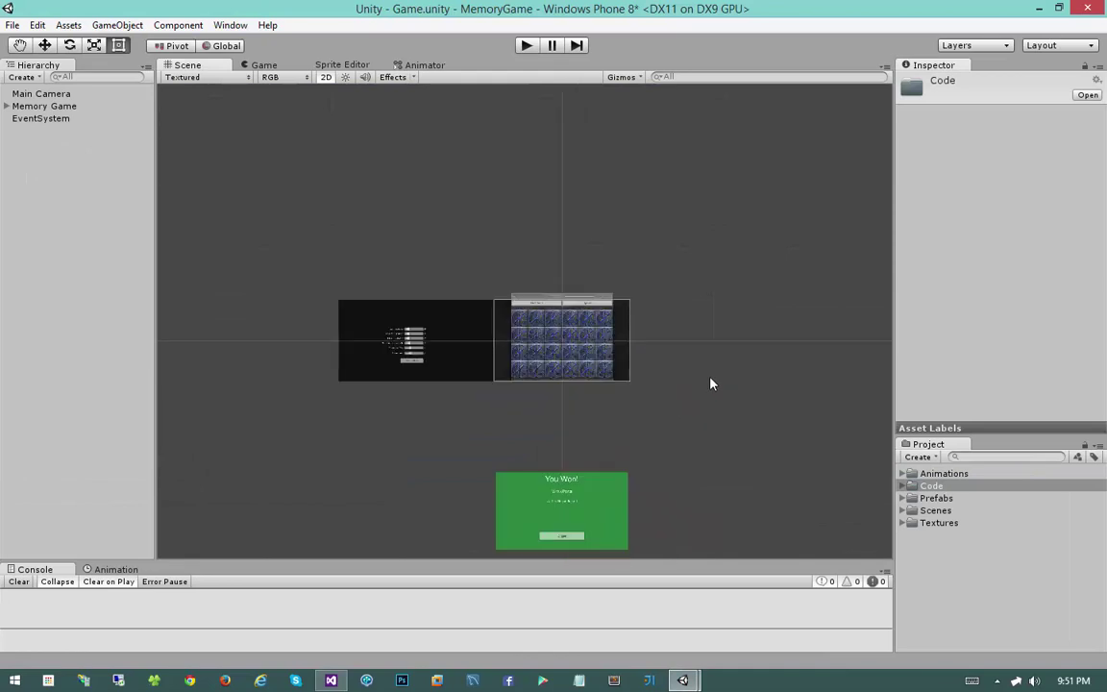
middle_click_drag(682, 398, 662, 320)
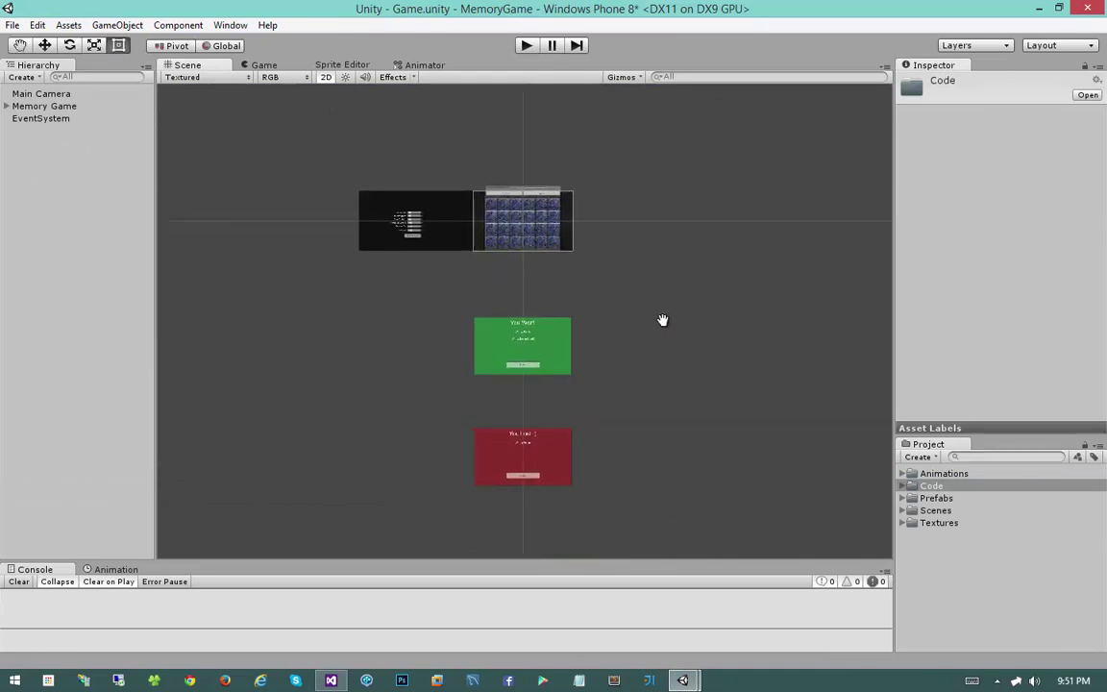
left_click(562, 352)
left_click(563, 435)
left_click(425, 237)
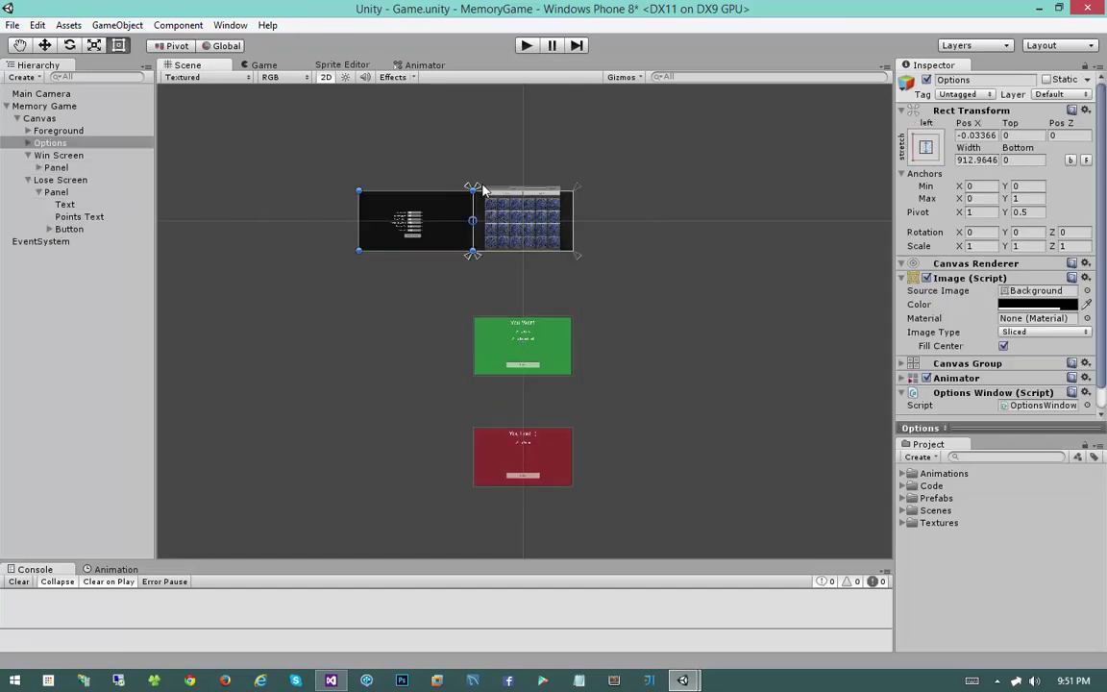
left_click(626, 285)
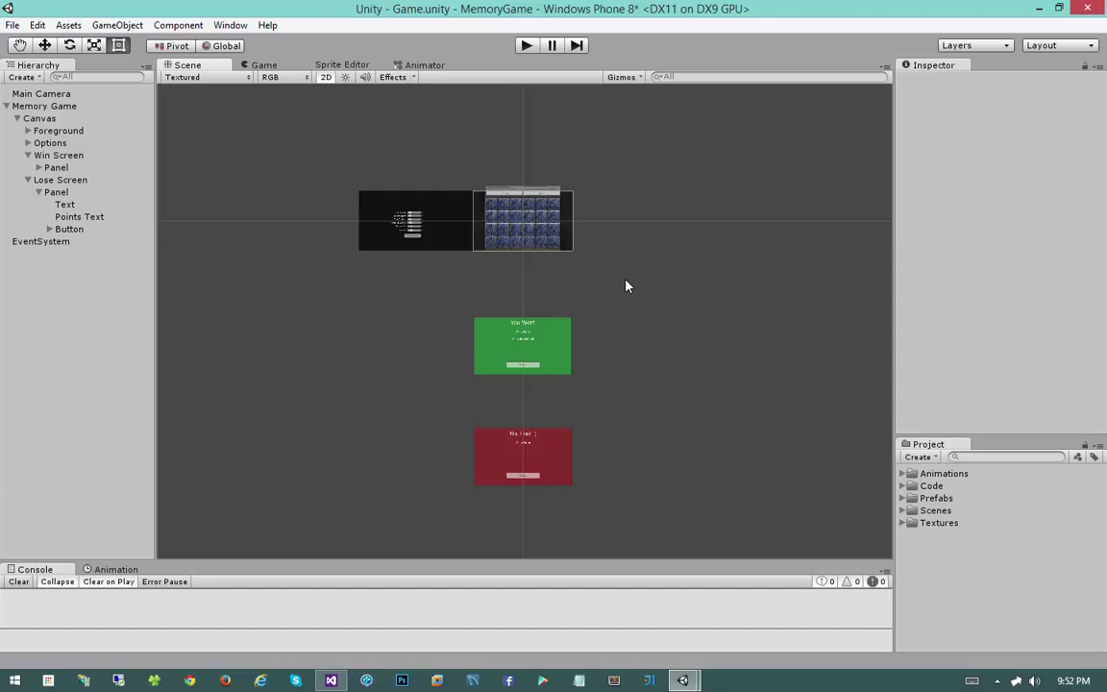
- Zoom in on the tile board and select the Gutter object
scroll(593, 233, "up", 8)
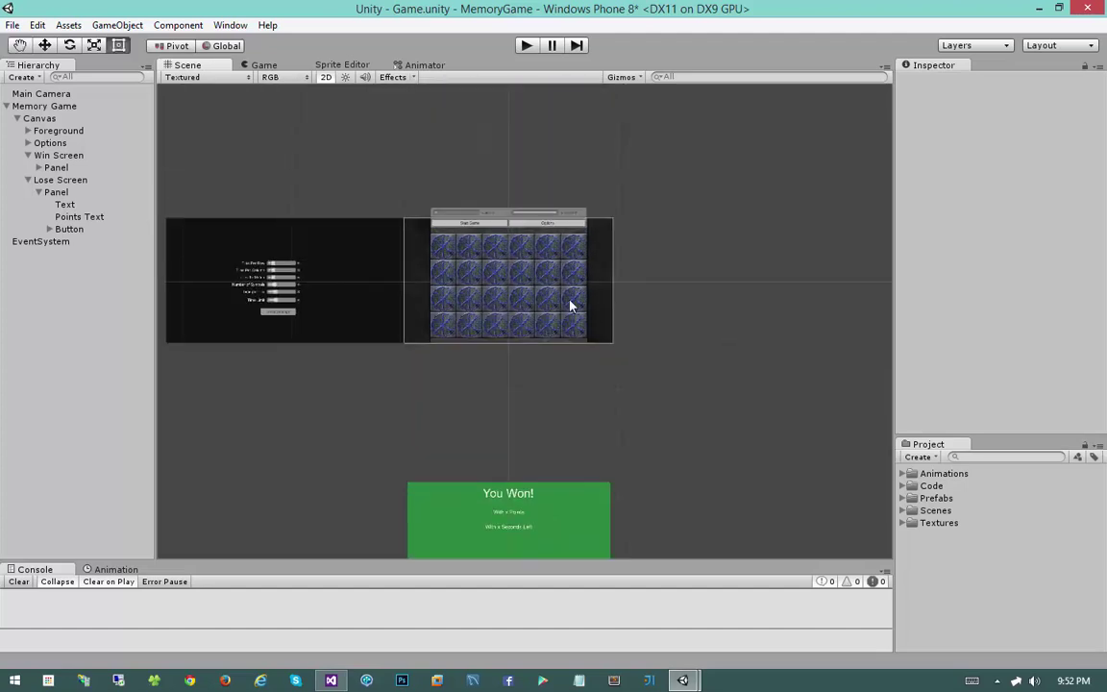
scroll(600, 321, "up", 4)
left_click(384, 222)
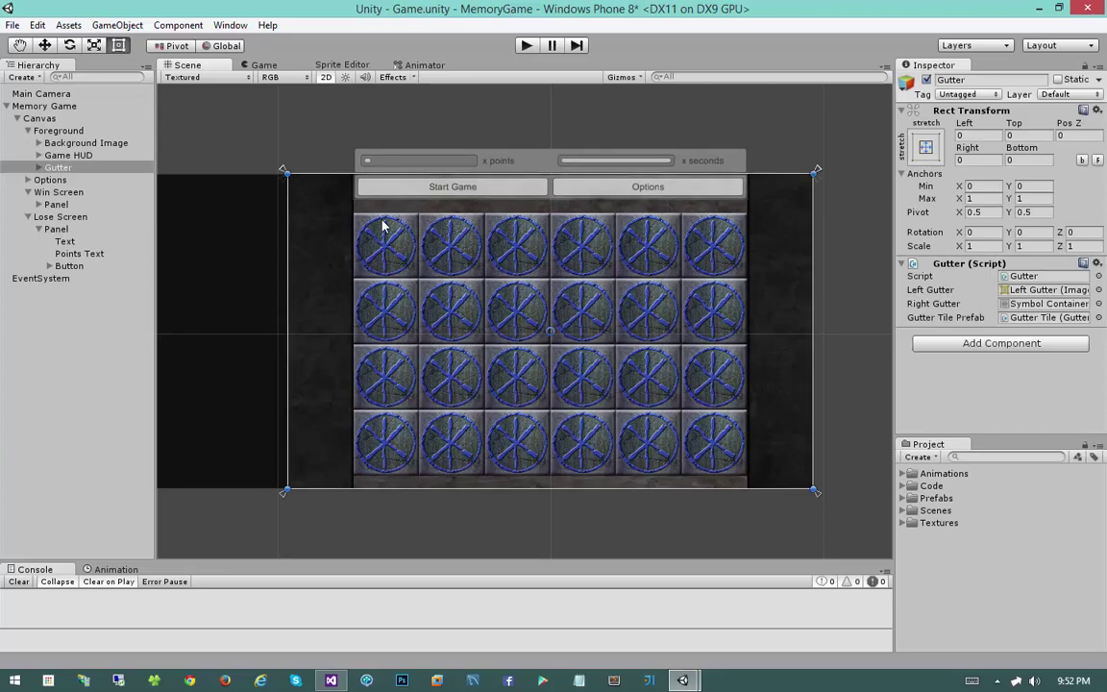
left_click(44, 170)
- Browse the Game HUD hierarchy, select Win Screen, then reselect Gutter
left_click(39, 154)
left_click(49, 167)
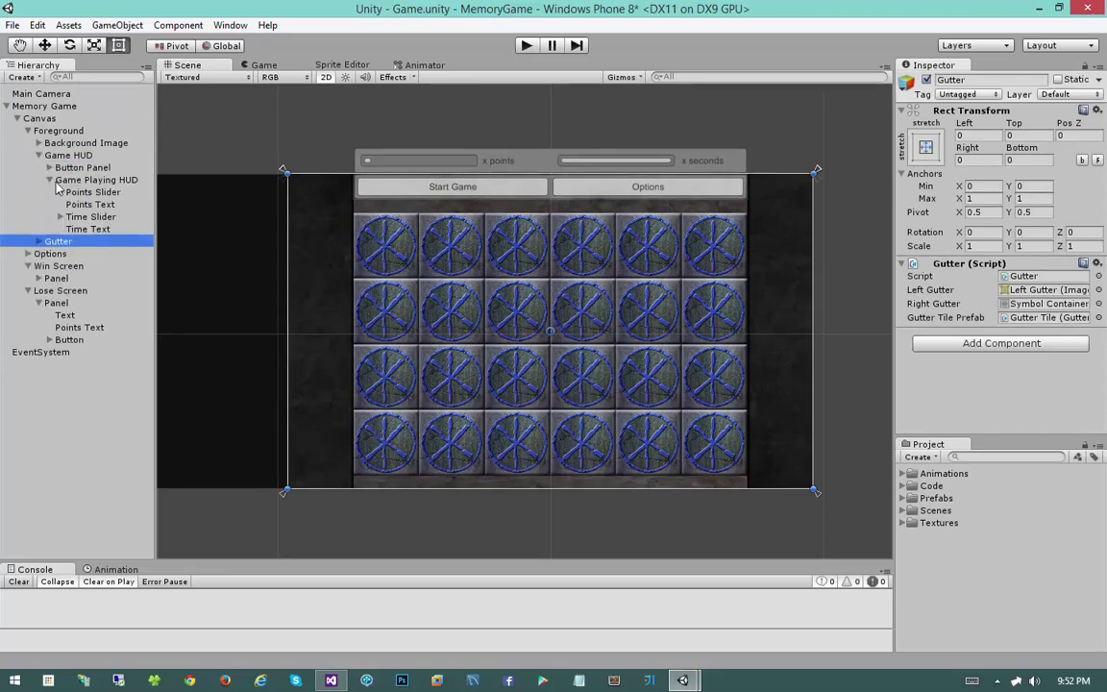
left_click(49, 167)
left_click(49, 167)
left_click(49, 167)
left_click(39, 155)
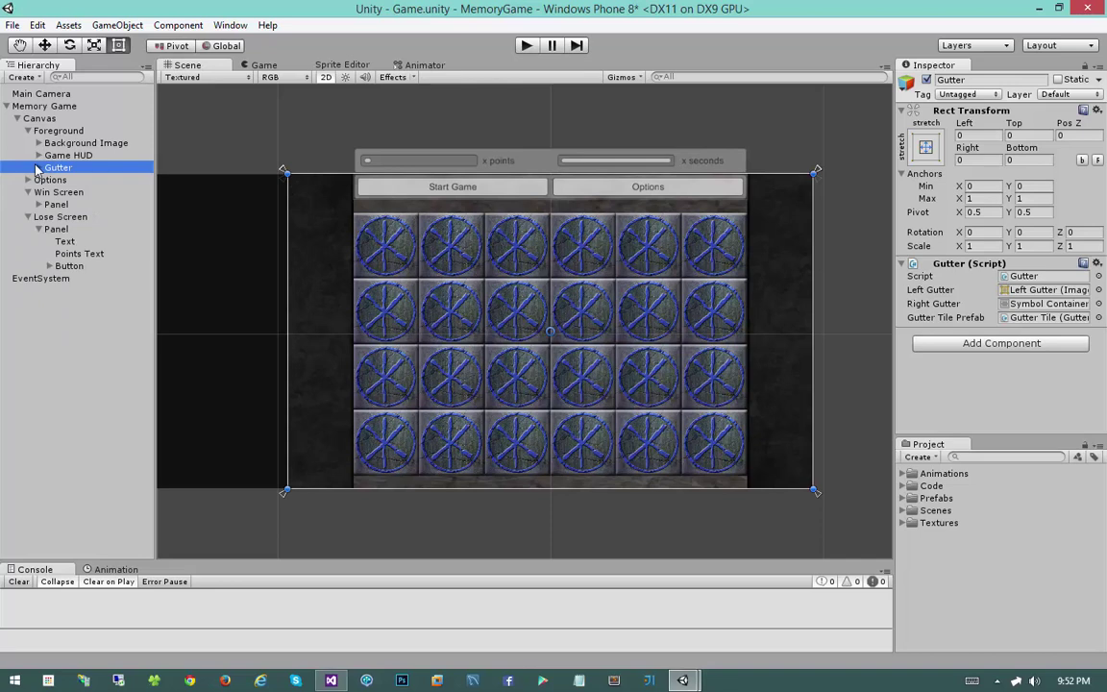
left_click(25, 192)
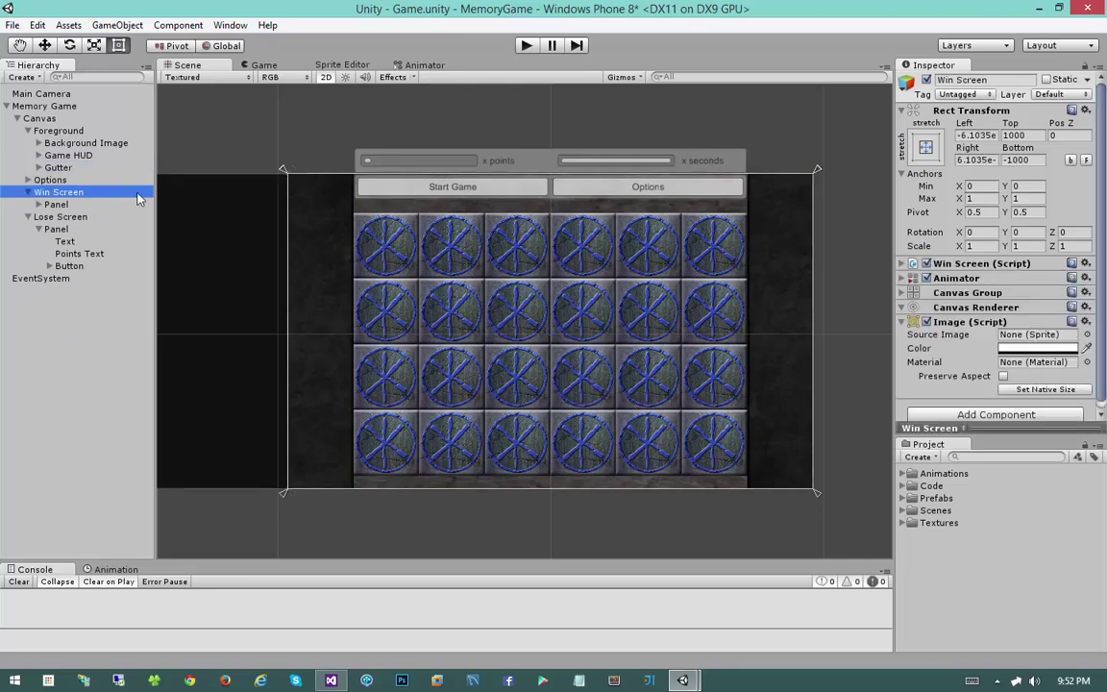
left_click(500, 298)
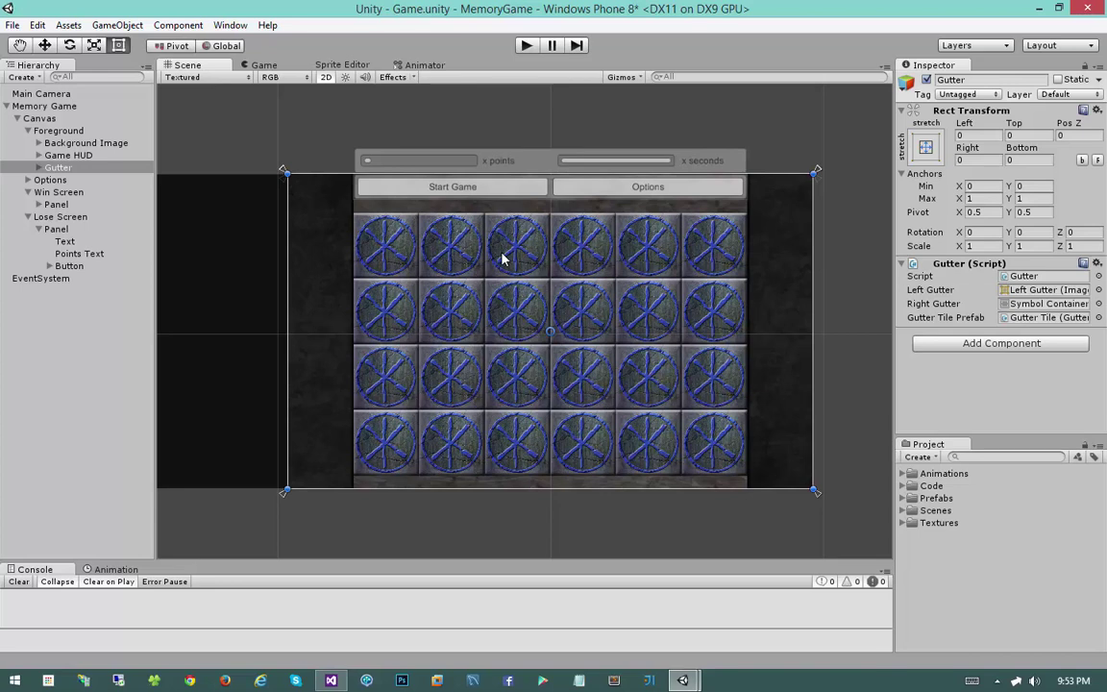
- Run MemoryGame and save options: Tiles Per Row 4, Tiles To Match 3, maximum Time Limit
left_click(527, 45)
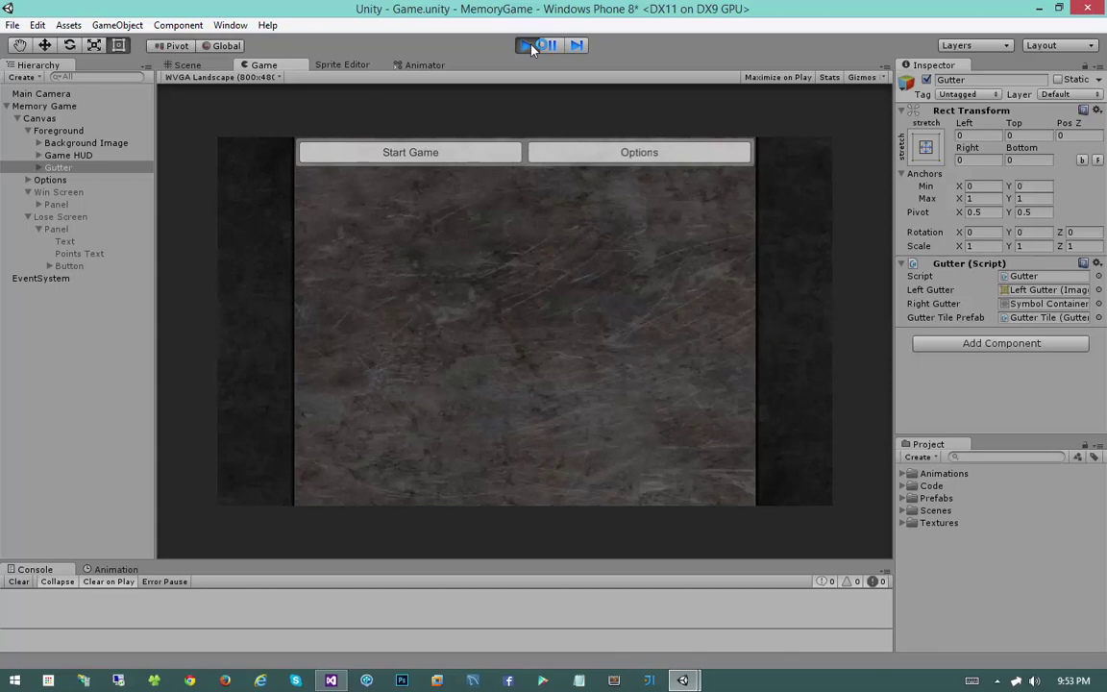
left_click(546, 157)
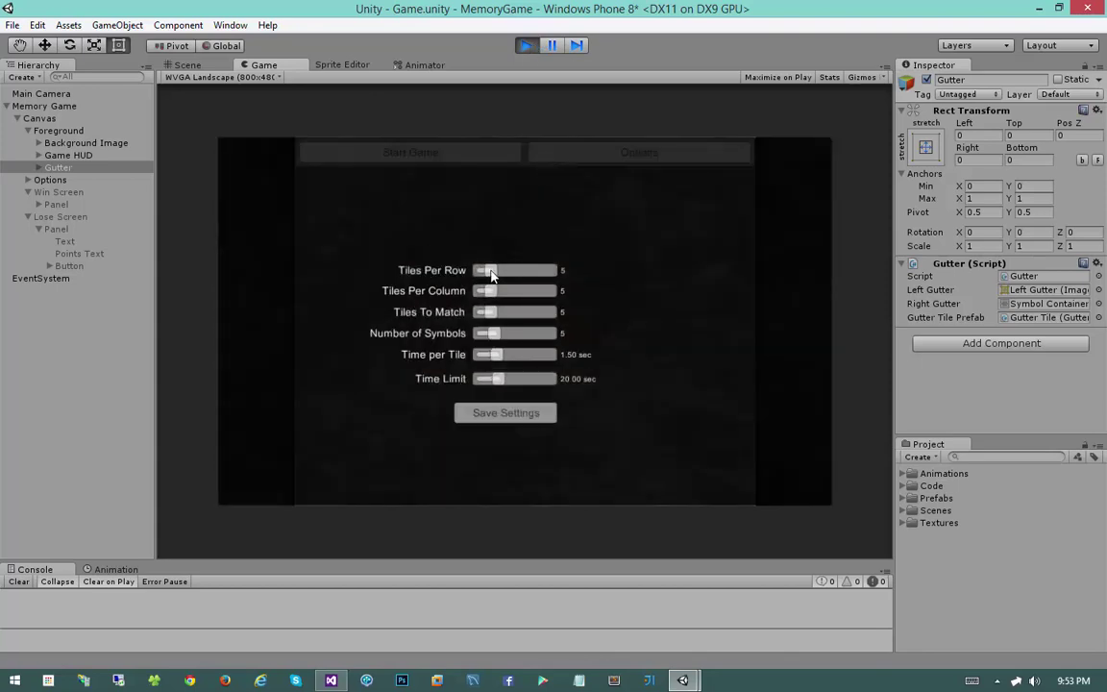
left_click_drag(487, 272, 482, 292)
left_click_drag(487, 312, 482, 320)
left_click_drag(501, 381, 549, 400)
left_click(510, 415)
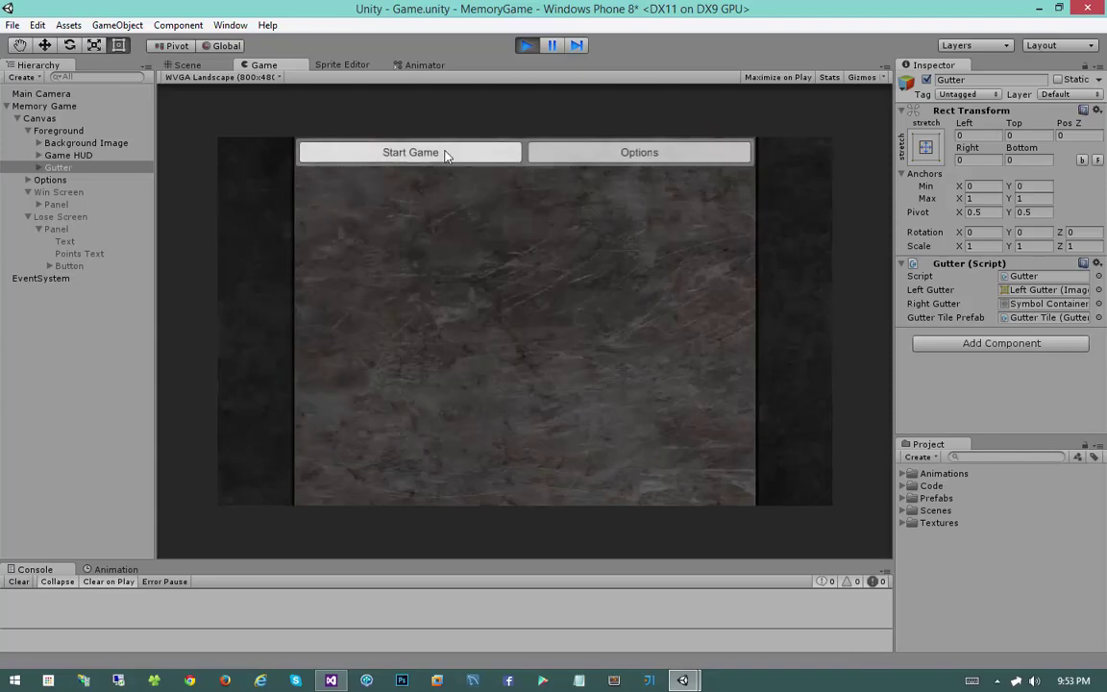
- Start a new round and place runes in the grid's top-left and bottom-left cells
left_click(445, 154)
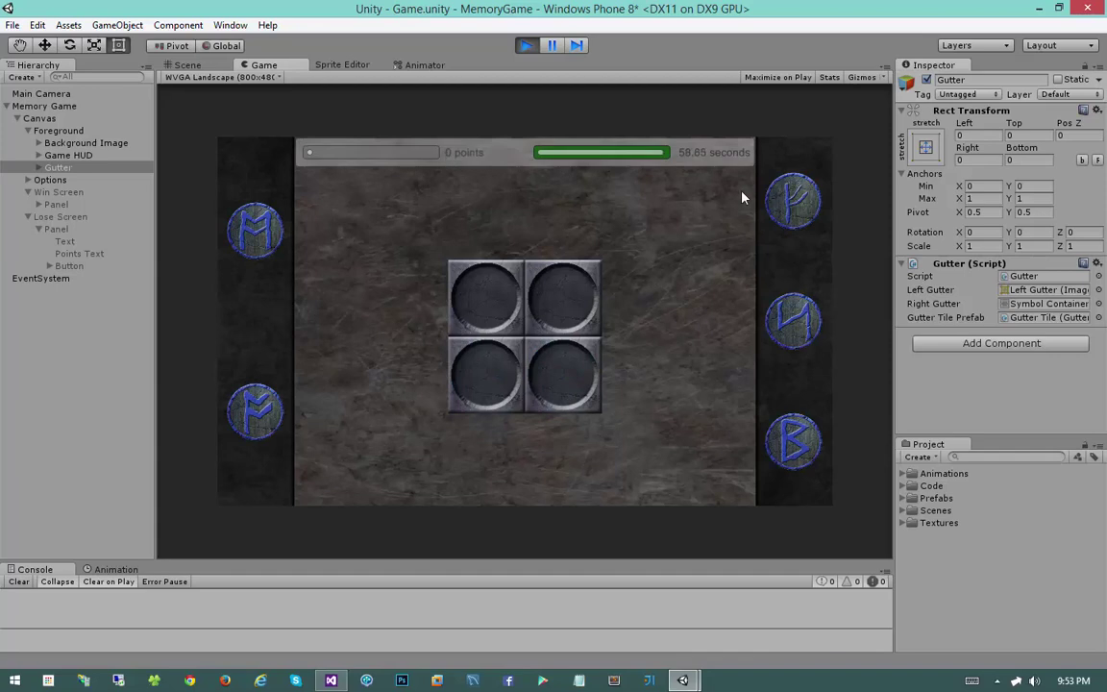
mouse_move(781, 199)
left_mouse_down()
mouse_move(700, 343)
mouse_move(620, 335)
mouse_move(642, 328)
left_mouse_up()
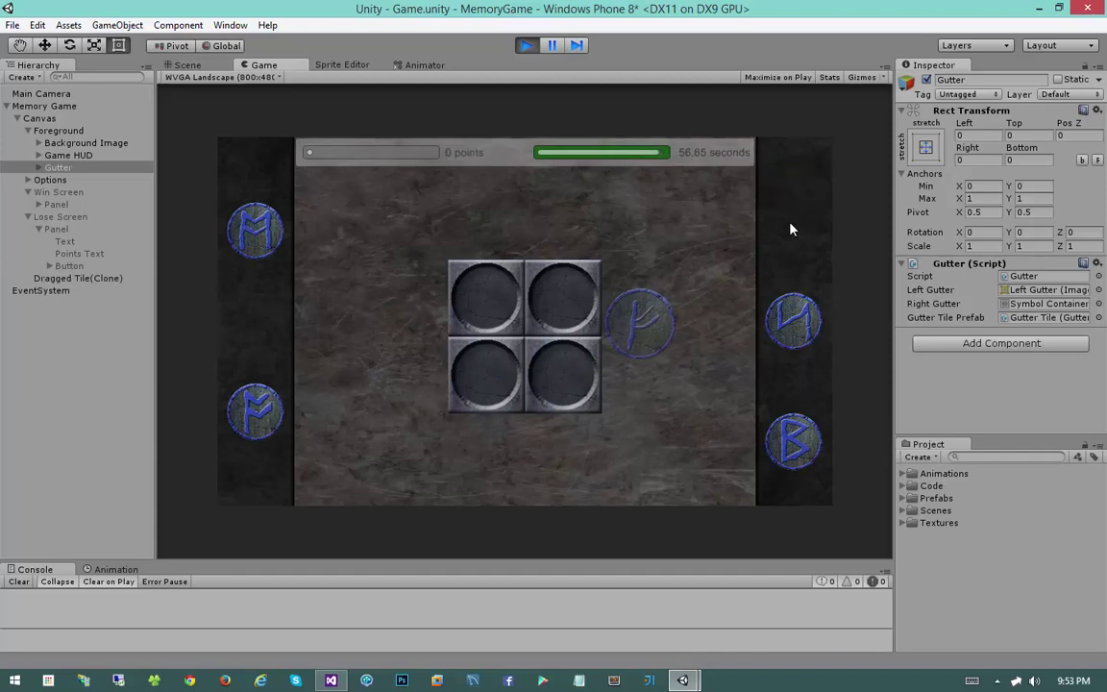
left_click_drag(796, 222, 529, 202)
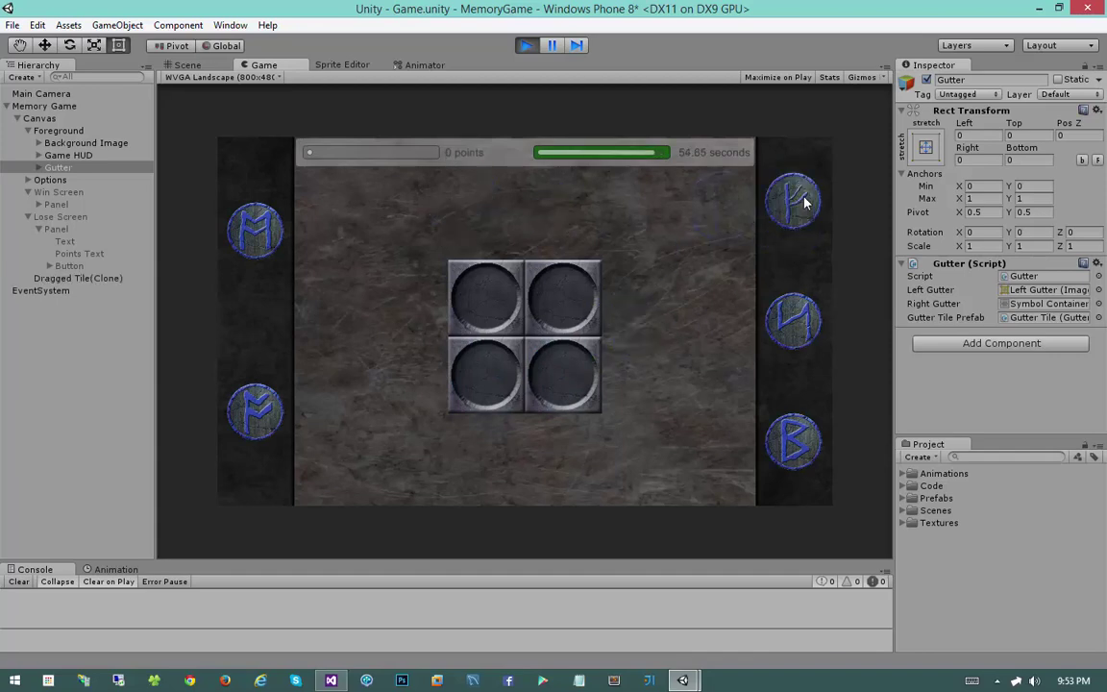
left_click_drag(783, 199, 466, 296)
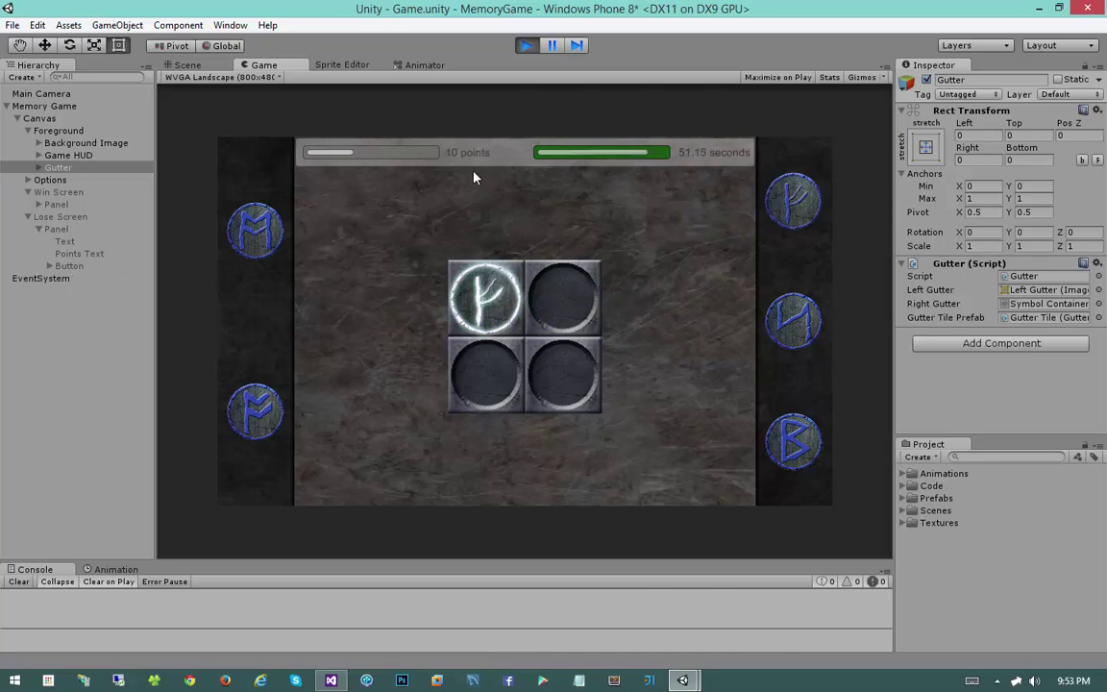
left_click_drag(255, 412, 592, 293)
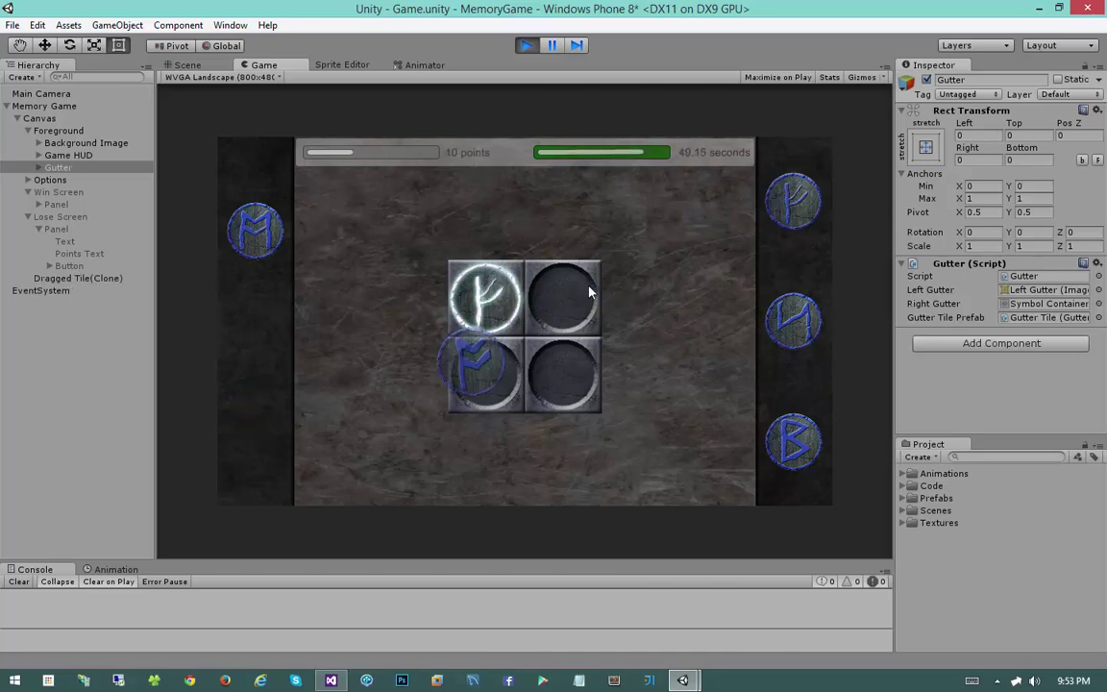
left_click_drag(227, 413, 485, 375)
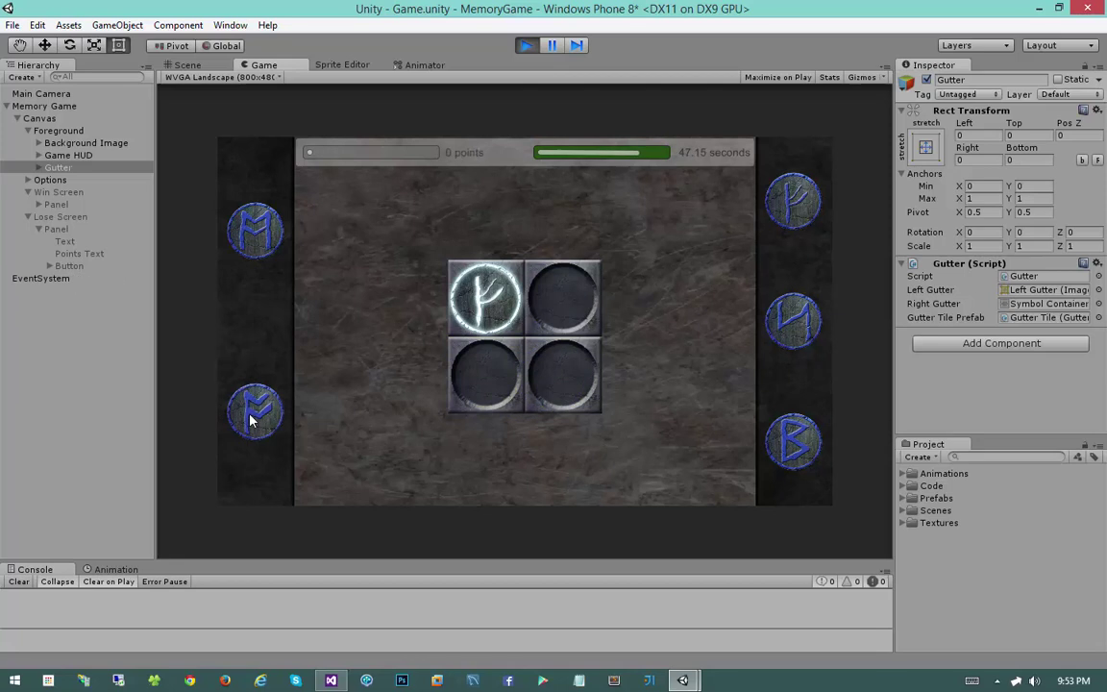
left_click_drag(254, 231, 605, 280)
left_click_drag(793, 322, 562, 298)
left_click_drag(793, 442, 563, 299)
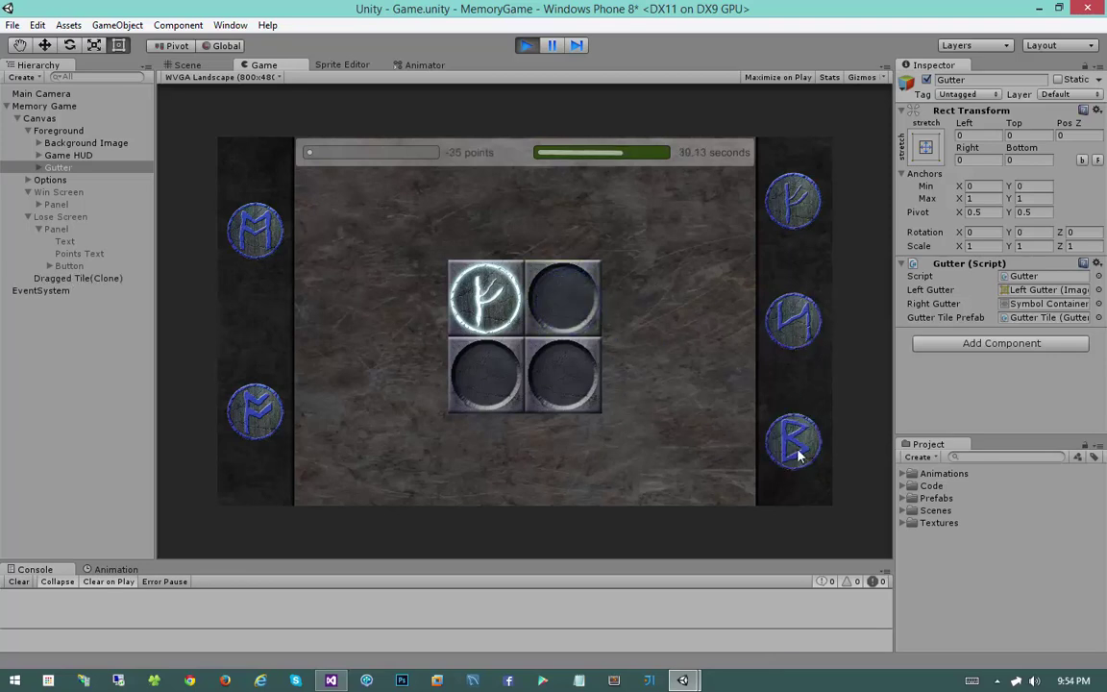
left_click_drag(793, 447, 563, 381)
left_click_drag(794, 445, 486, 377)
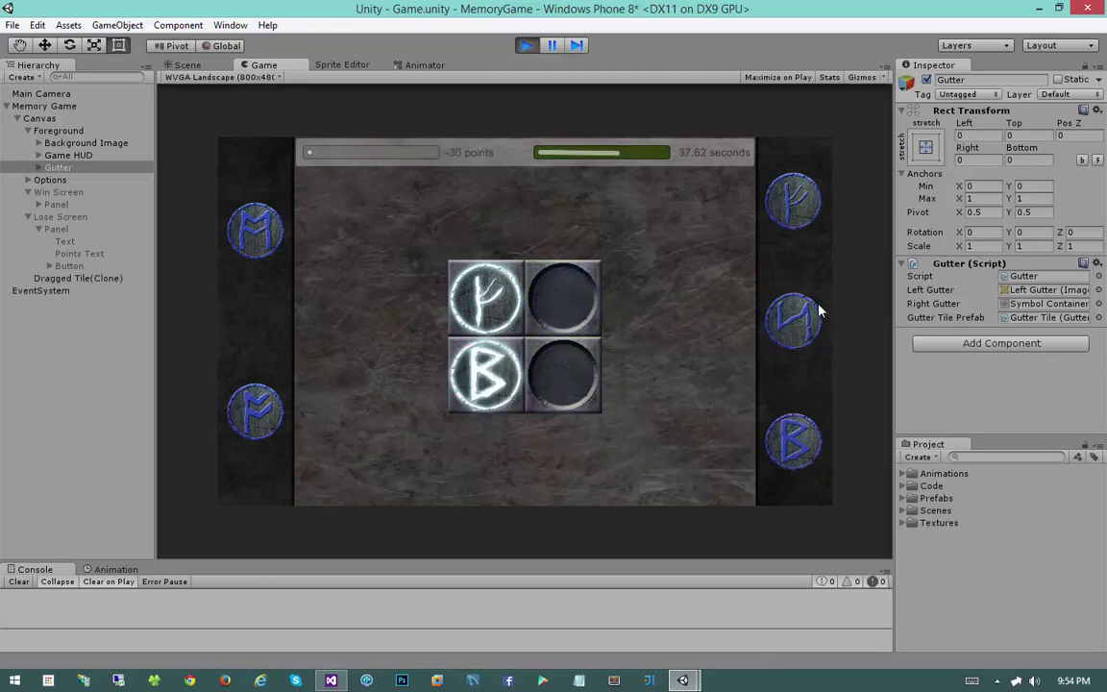
- Try runes in the remaining cells until the M rune completes the puzzle
left_click_drag(793, 322, 618, 329)
left_click_drag(793, 200, 551, 380)
left_click_drag(793, 442, 558, 310)
left_click_drag(238, 427, 563, 293)
left_click_drag(252, 226, 615, 288)
left_click_drag(793, 322, 676, 365)
left_click_drag(793, 442, 557, 381)
left_click_drag(255, 411, 524, 402)
left_click_drag(793, 200, 486, 329)
left_click_drag(268, 233, 567, 370)
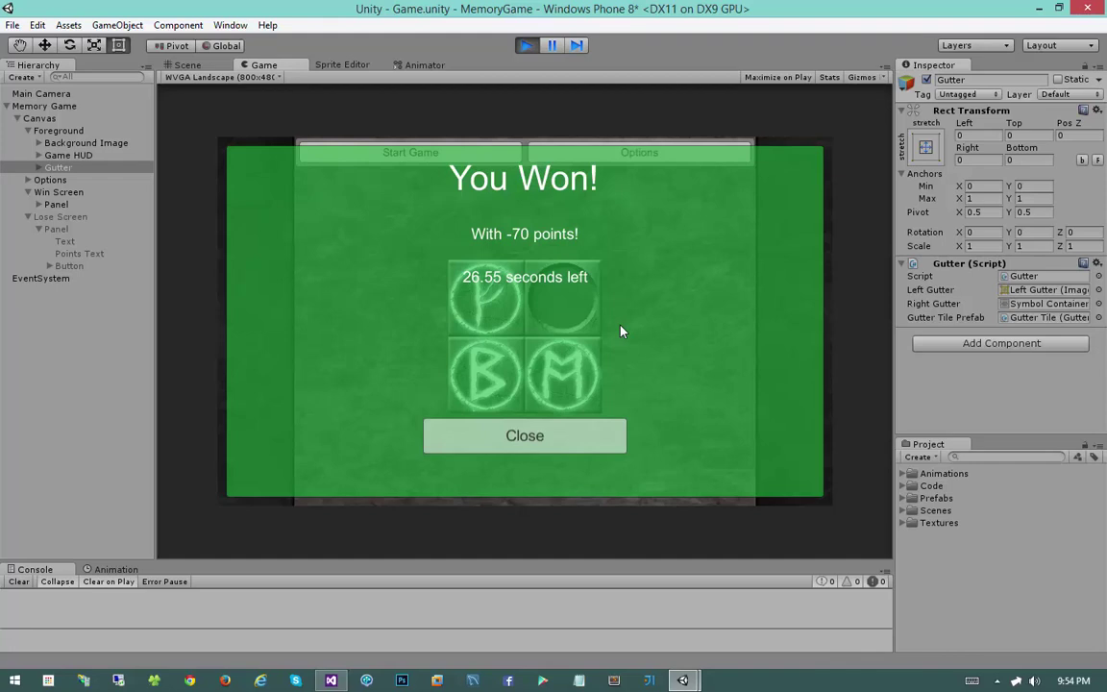
- Close the You Won! panel, resave the options and start a new 4x4 round
left_click(513, 445)
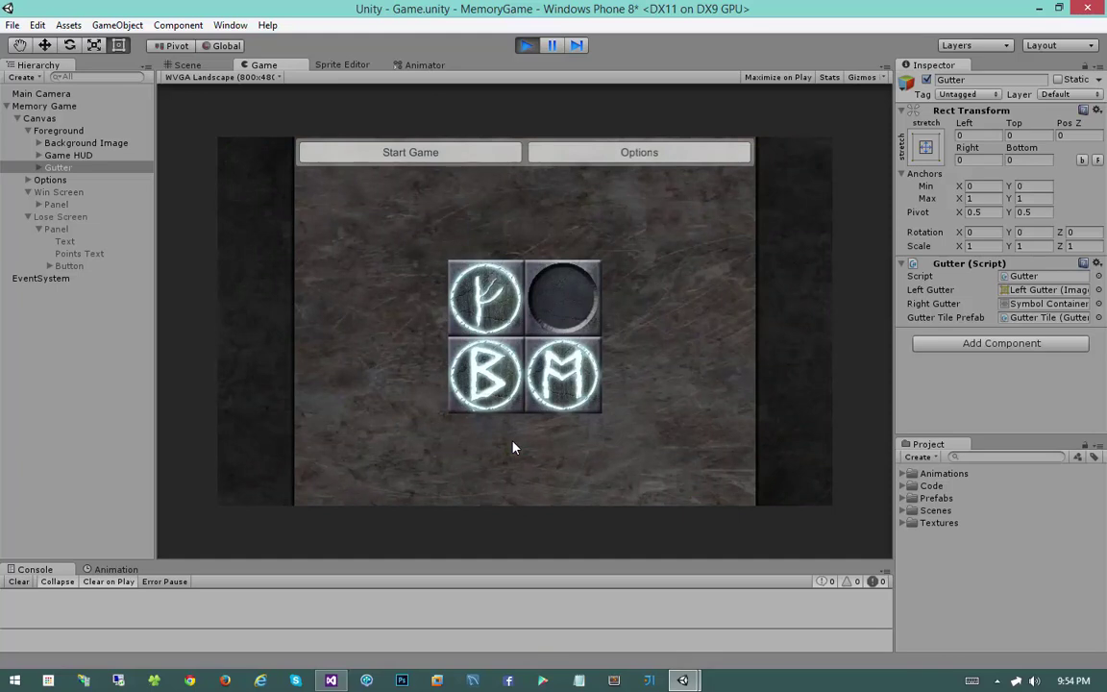
left_click(616, 166)
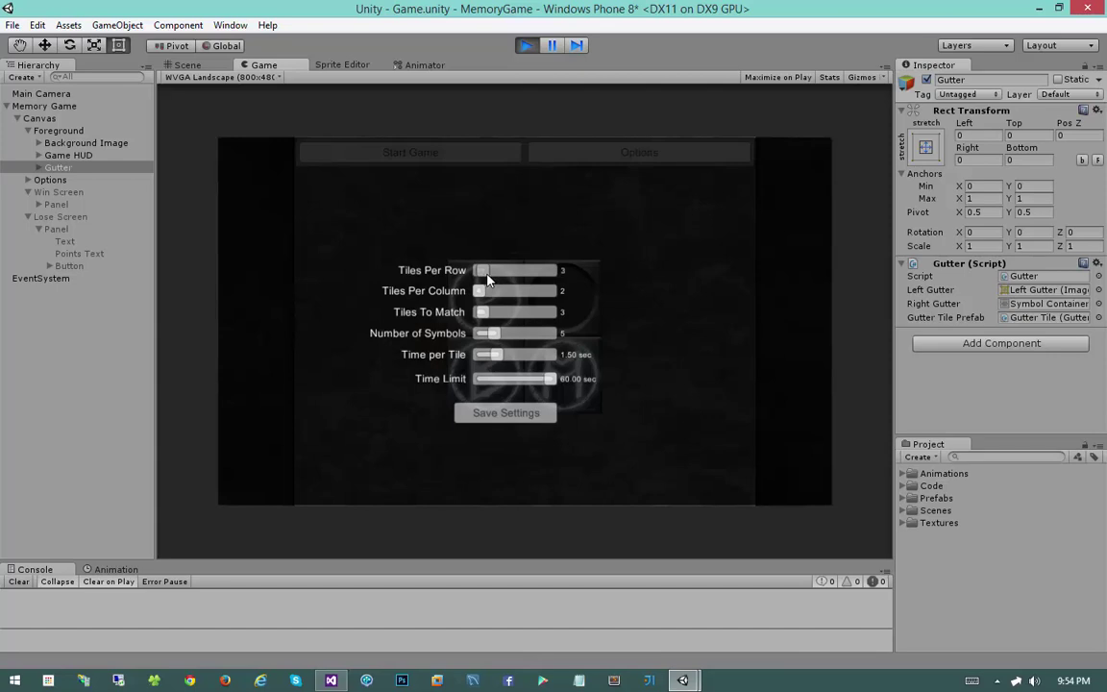
left_click(485, 413)
left_click(458, 155)
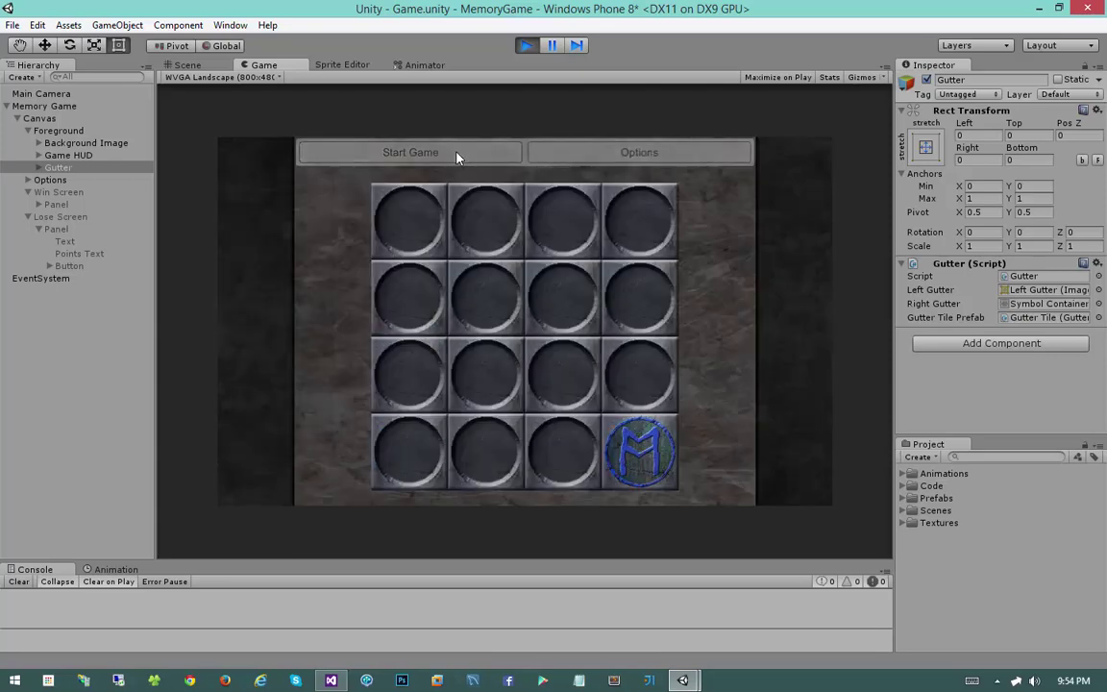
- Set the Game view to Free Aspect, then stop Play mode
left_click(214, 77)
left_click(221, 86)
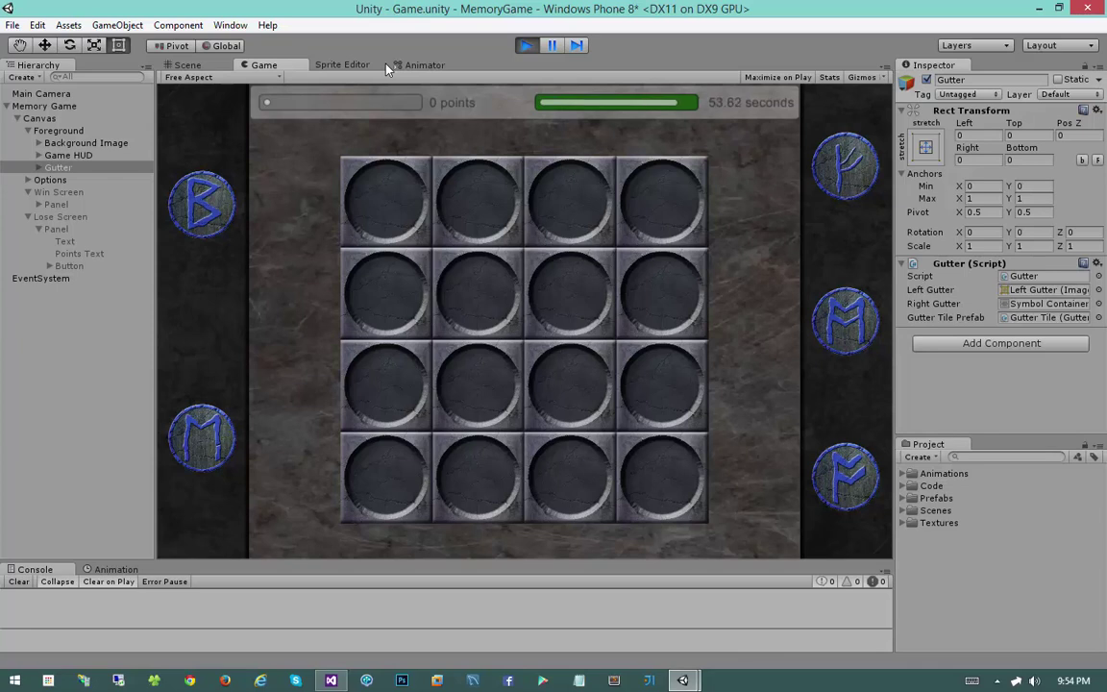
left_click(527, 45)
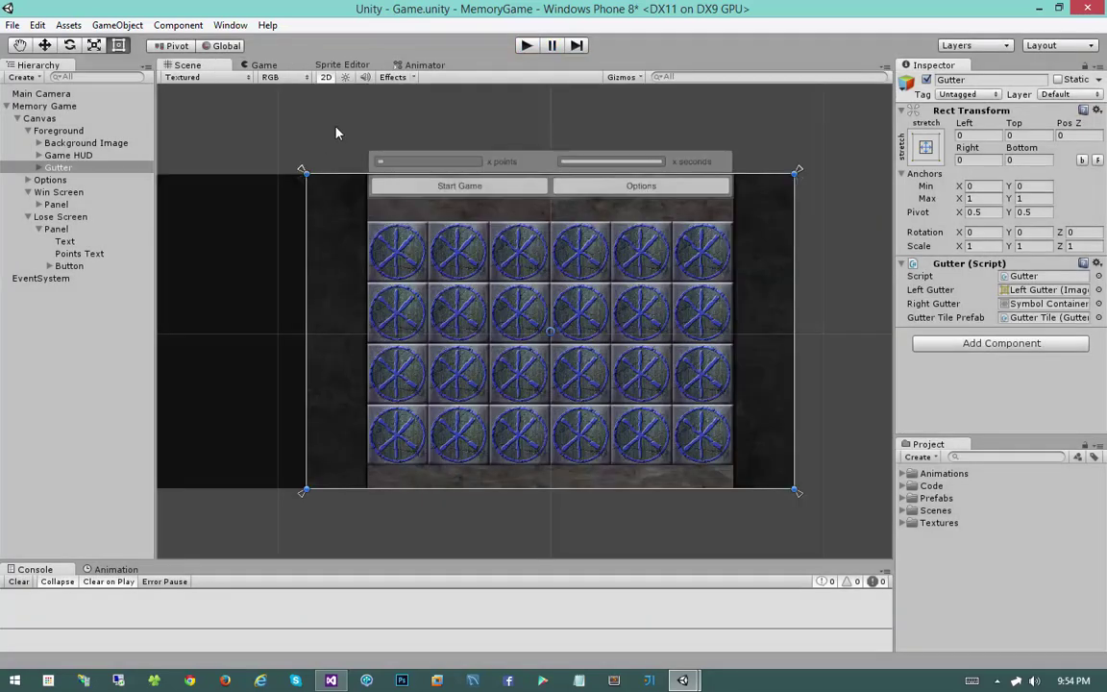
left_click(337, 133)
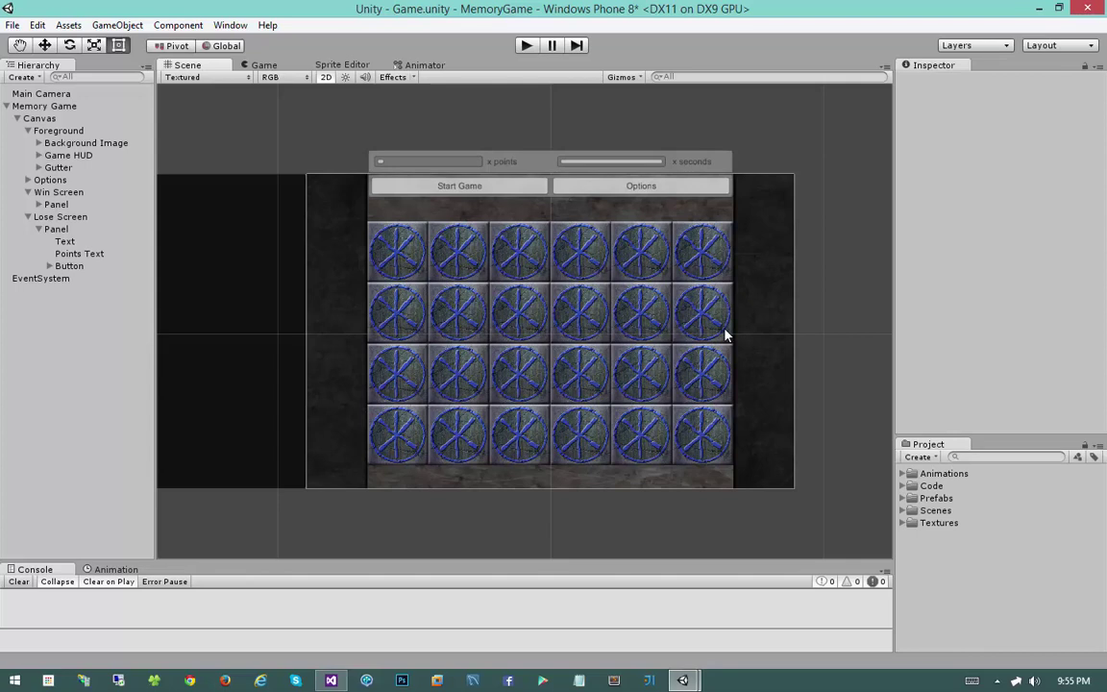
left_click(56, 129)
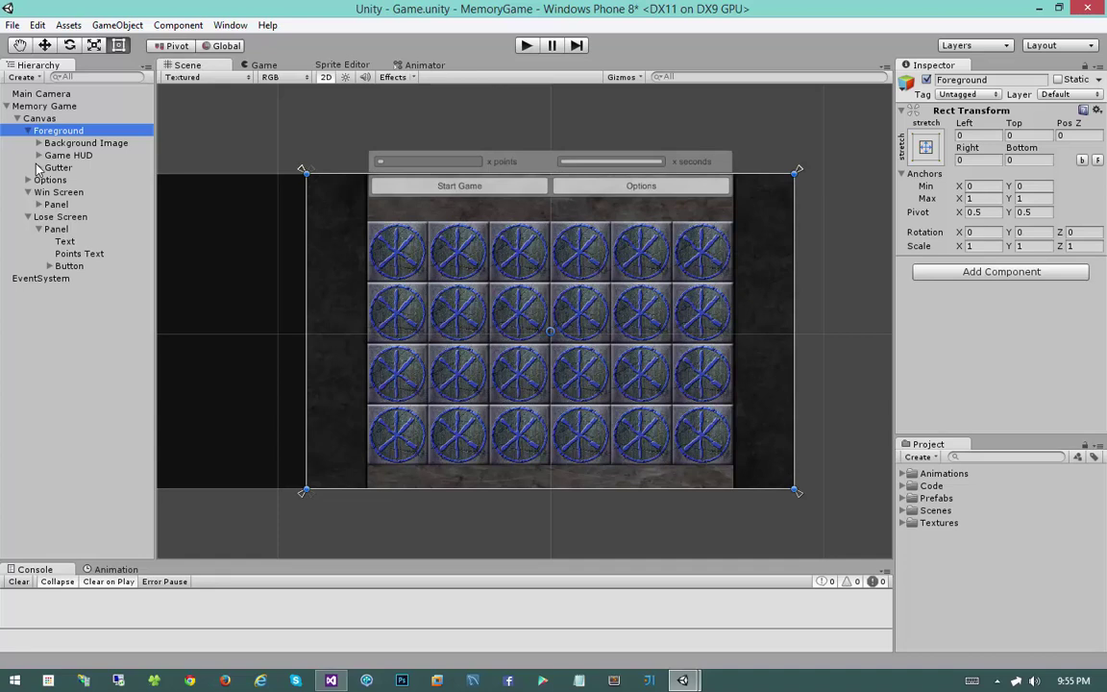
scroll(411, 398, "down", 5)
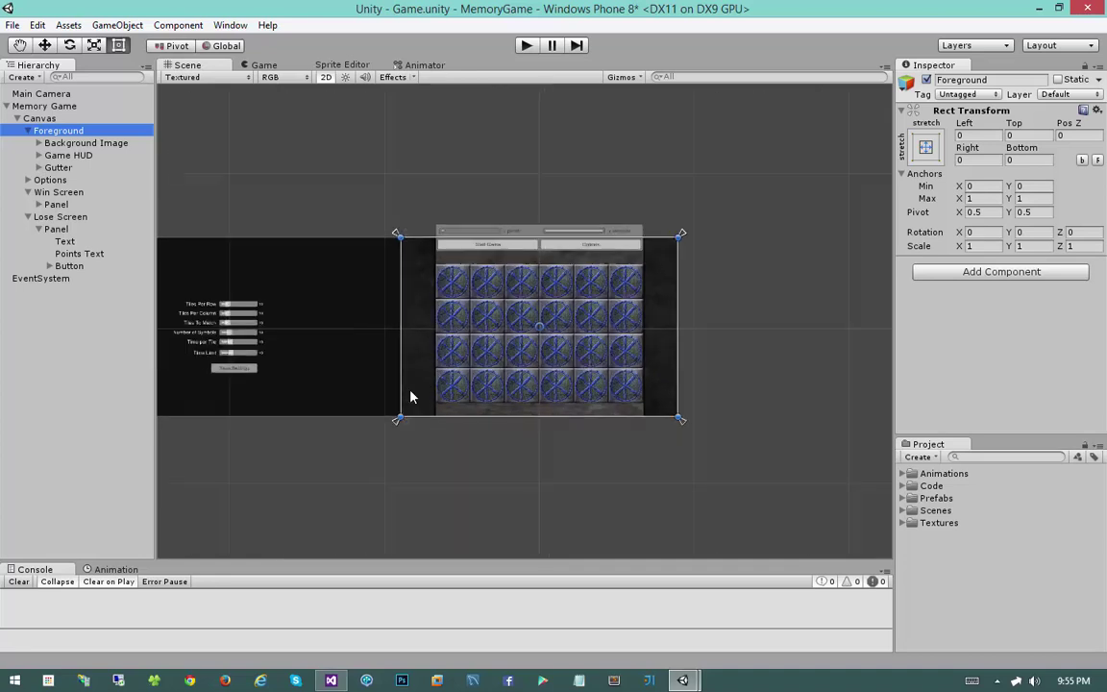
left_click(408, 444)
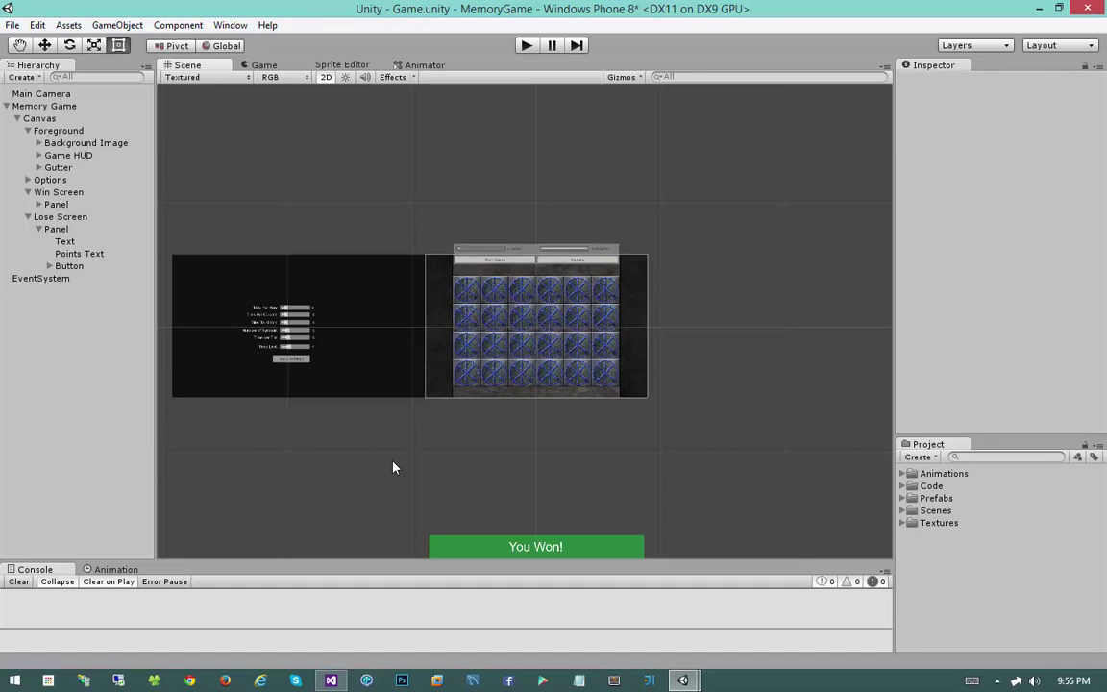
scroll(393, 468, "up", 3)
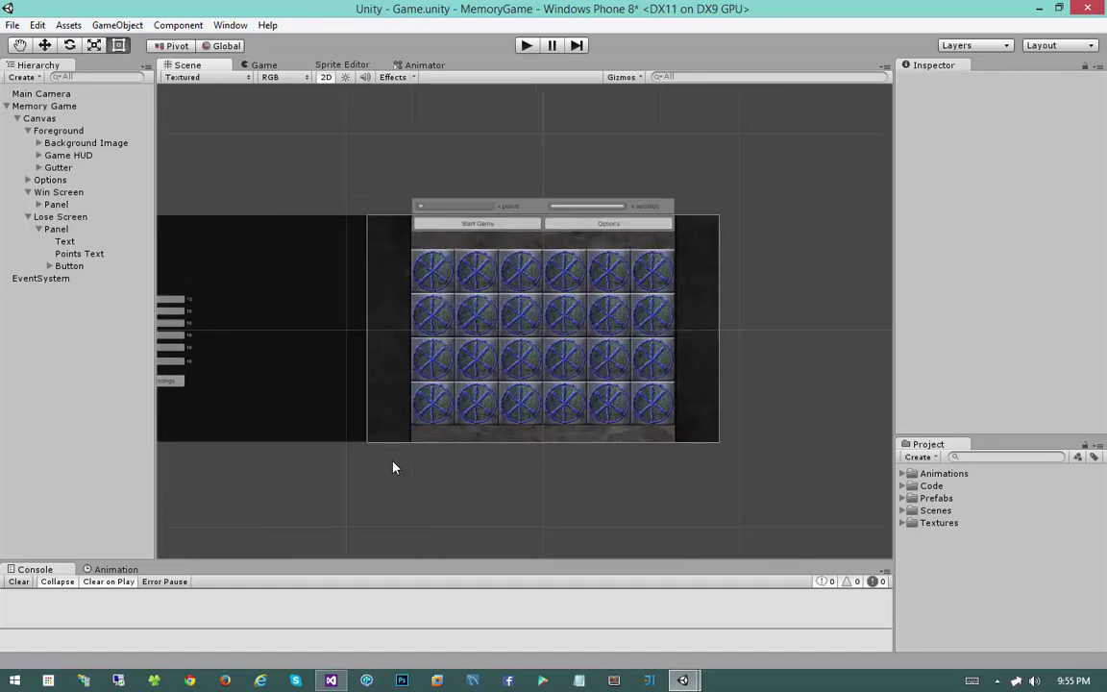
- Open the Workspace2 scene from the Scenes folder, saving changes to Game.unity
left_click(903, 510)
left_click(935, 510)
left_click(954, 524)
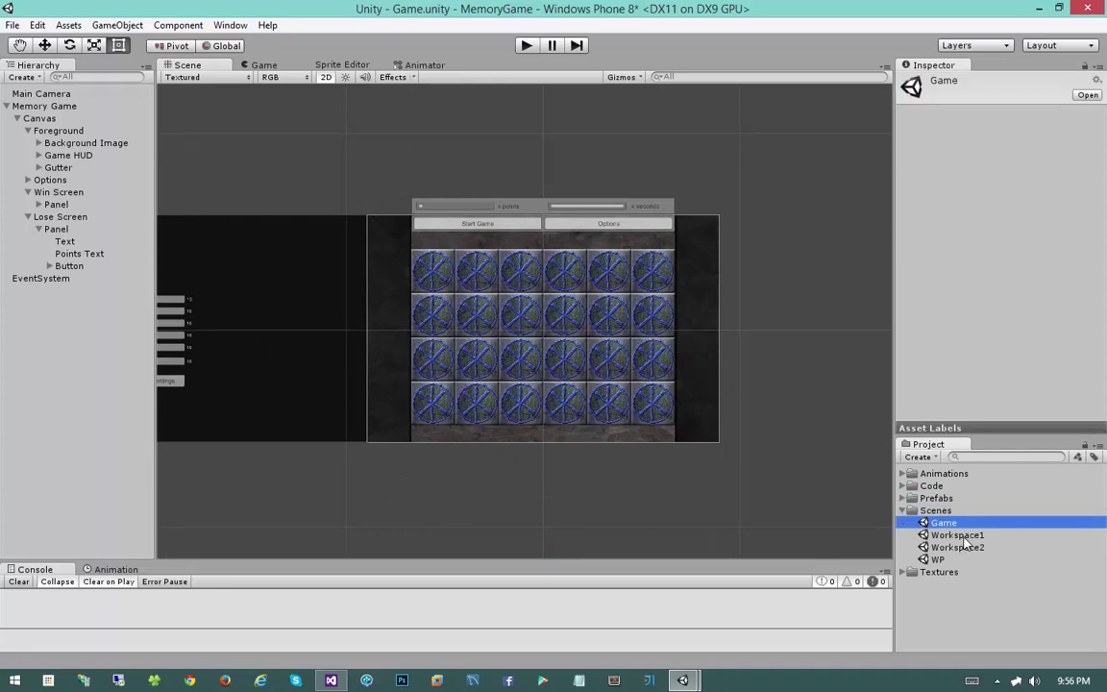
left_click(958, 535)
left_click(959, 523)
left_click(959, 535)
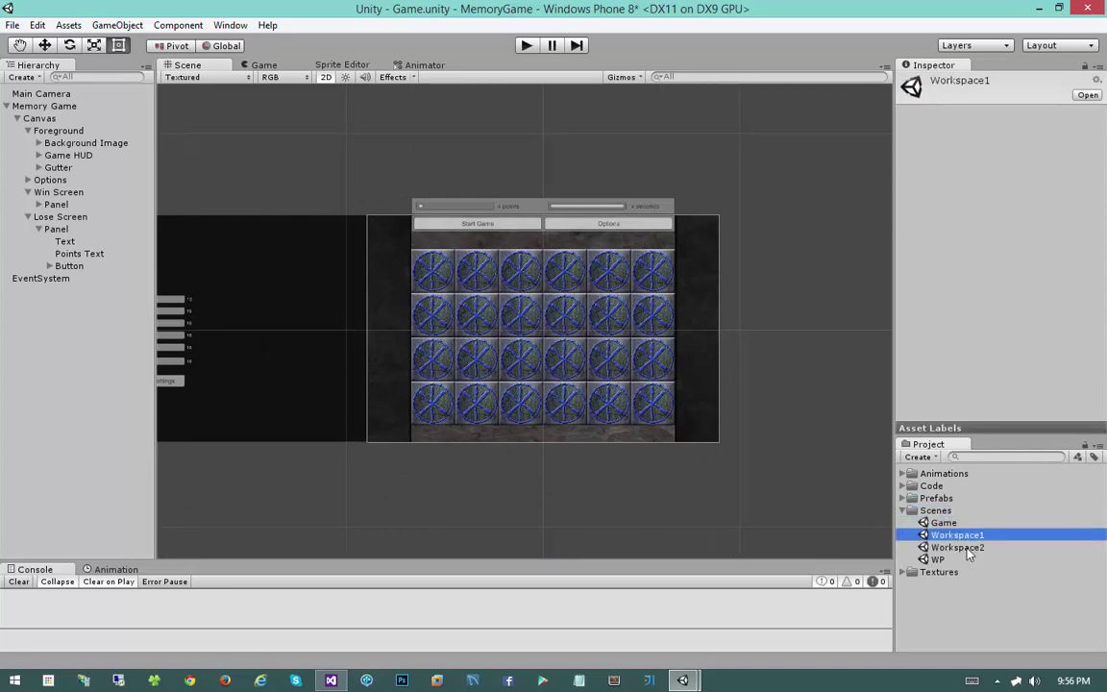
left_click(958, 546)
left_click(958, 535)
double_click(961, 547)
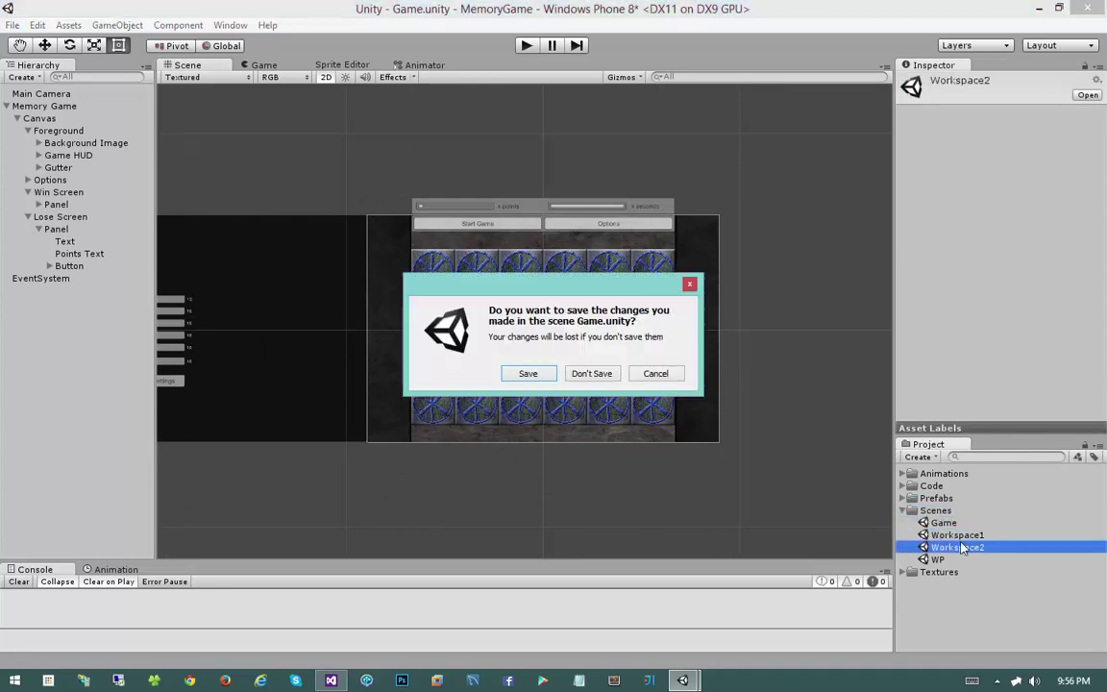
left_click(544, 373)
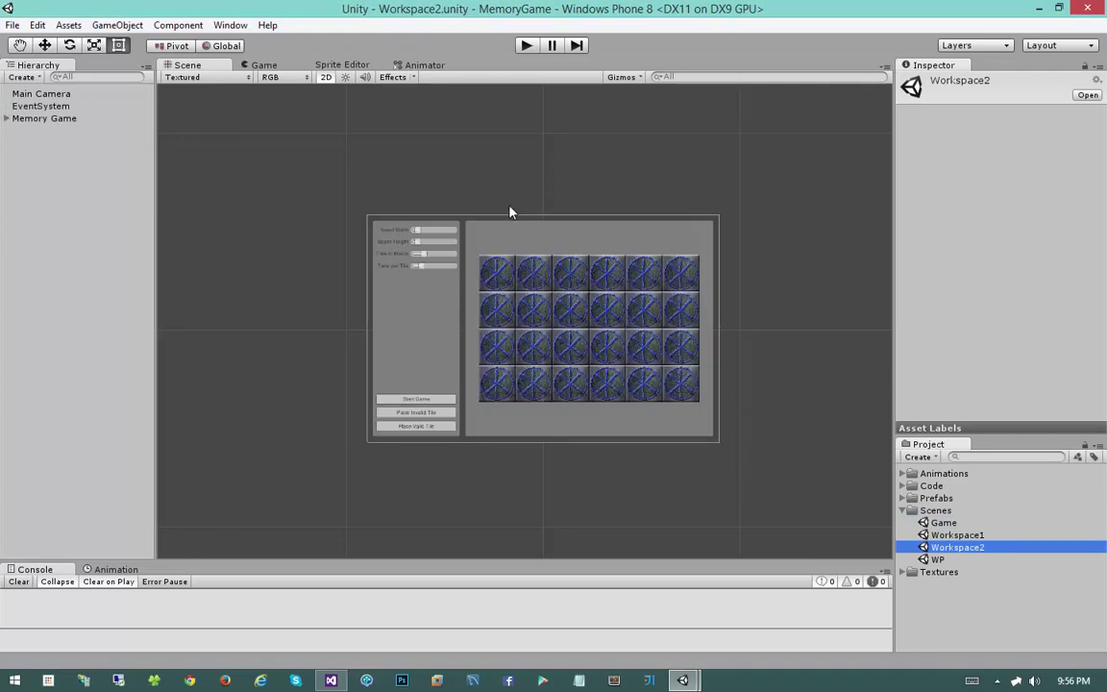
- Zoom in on Workspace2's board, reopen the Game scene, then bring up the Menu project window
scroll(519, 227, "up", 3)
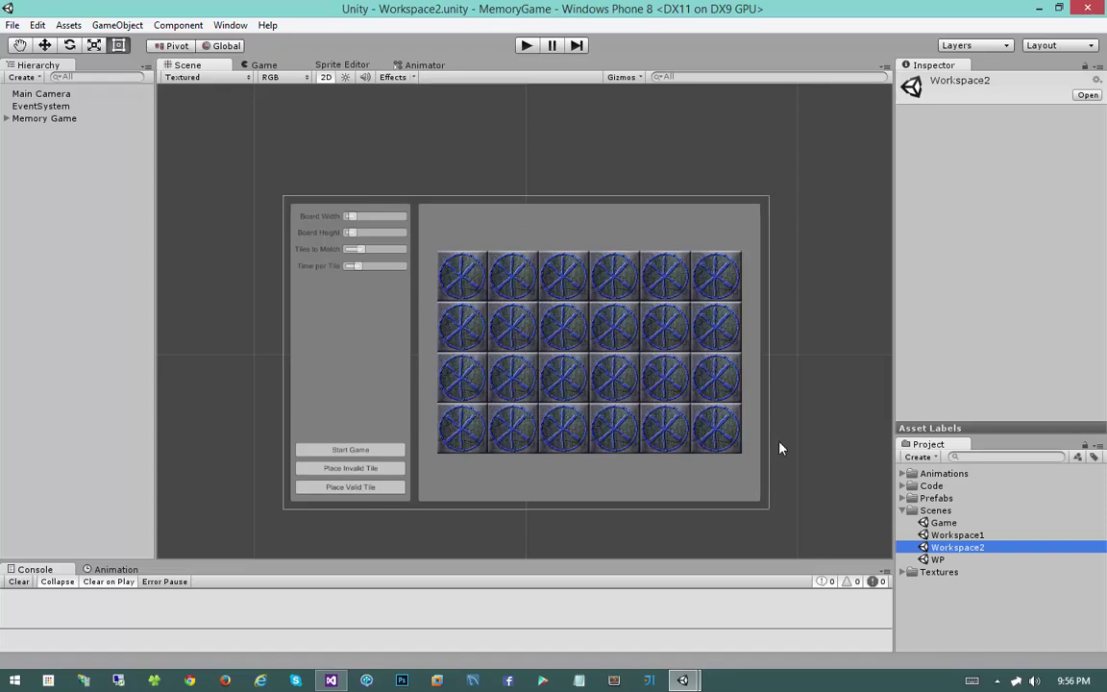
key("Up")
key("Up")
key("Return")
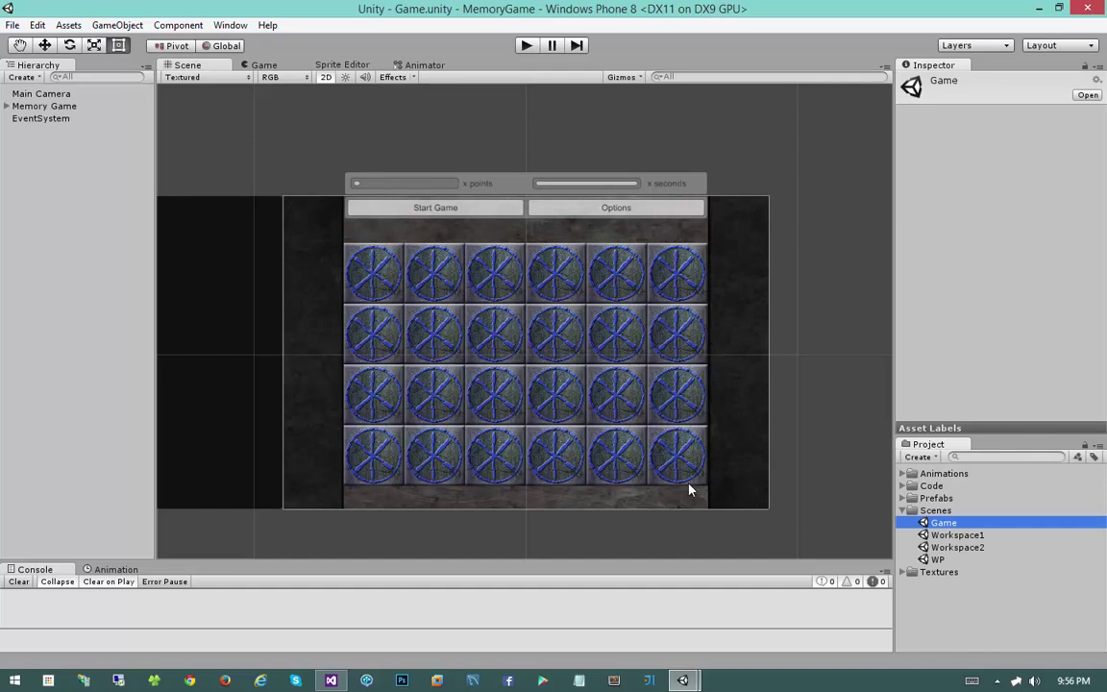
mouse_move(682, 681)
left_click(740, 630)
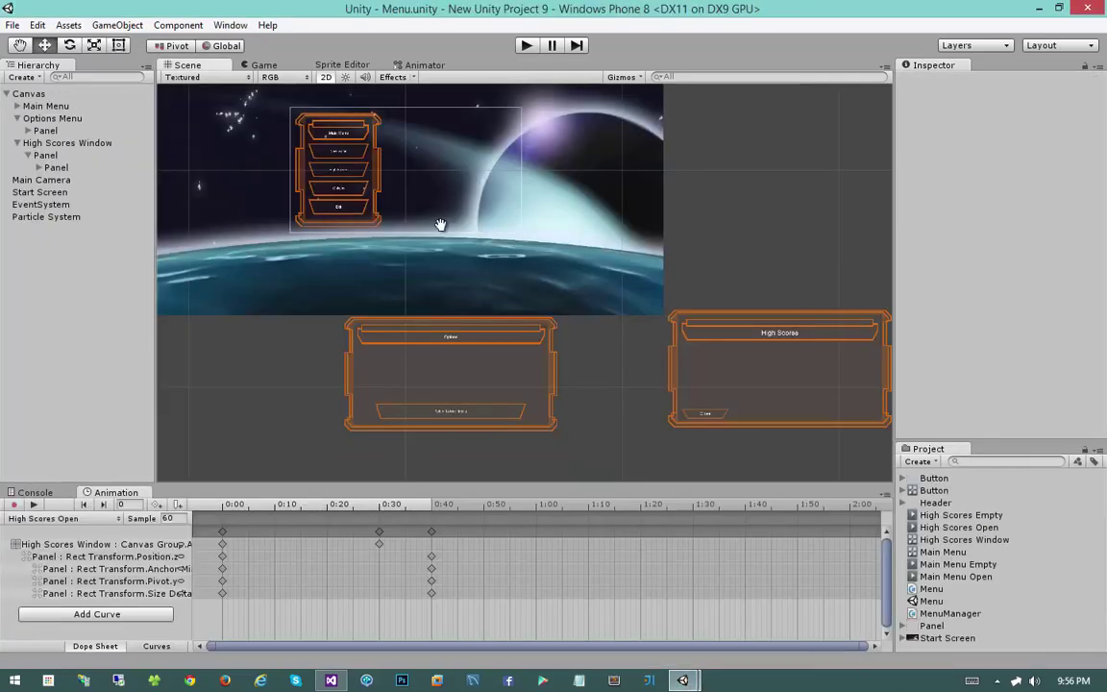
middle_click_drag(440, 222, 538, 330)
scroll(645, 371, "up", 5)
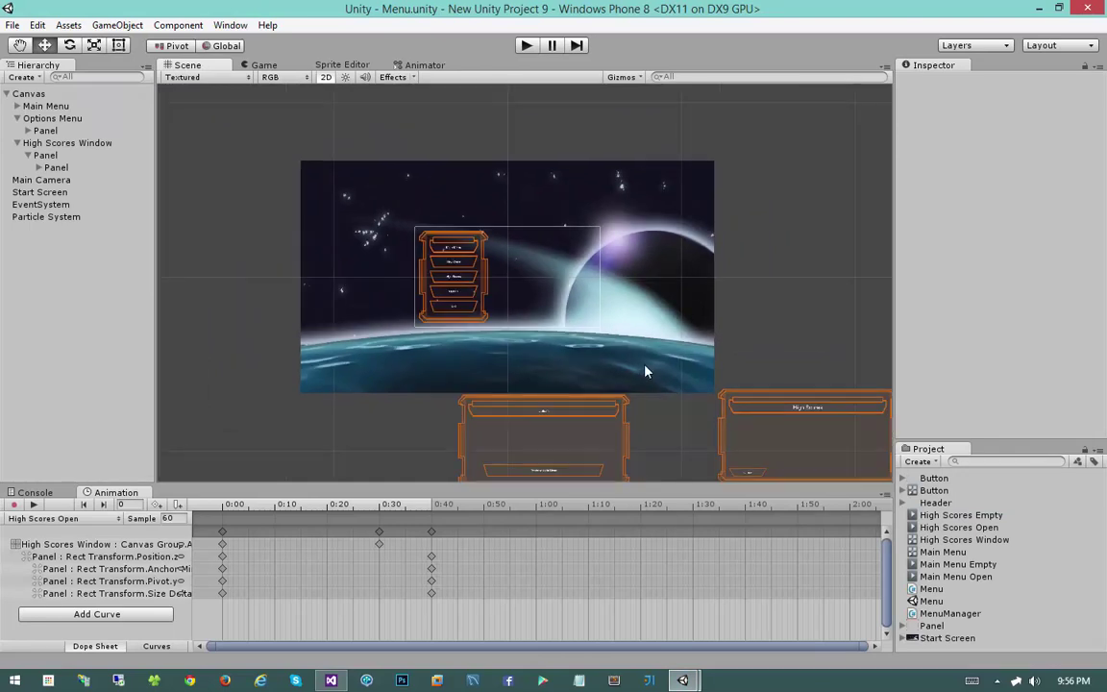